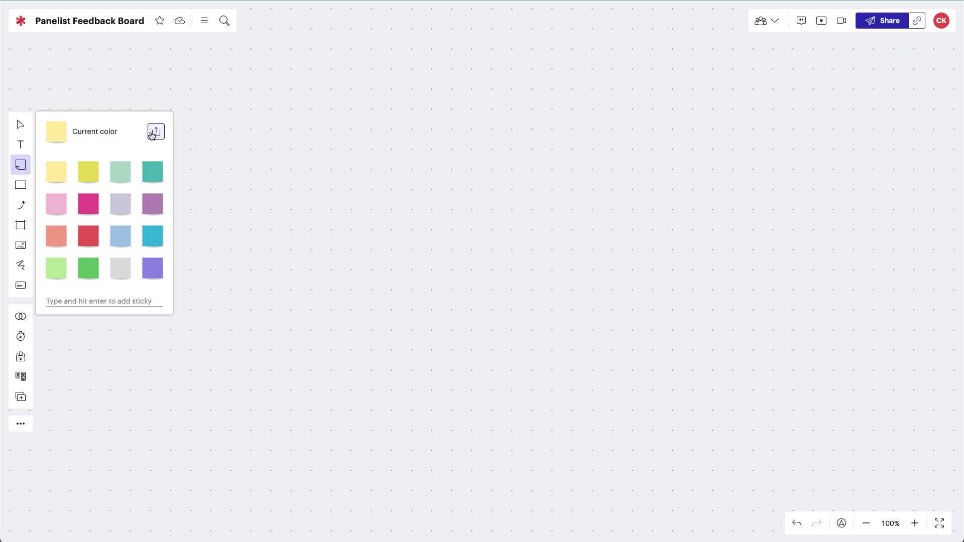
Step: Import the corrected feedback CSV as stickies and delete the unneeded columns
left_click(155, 132)
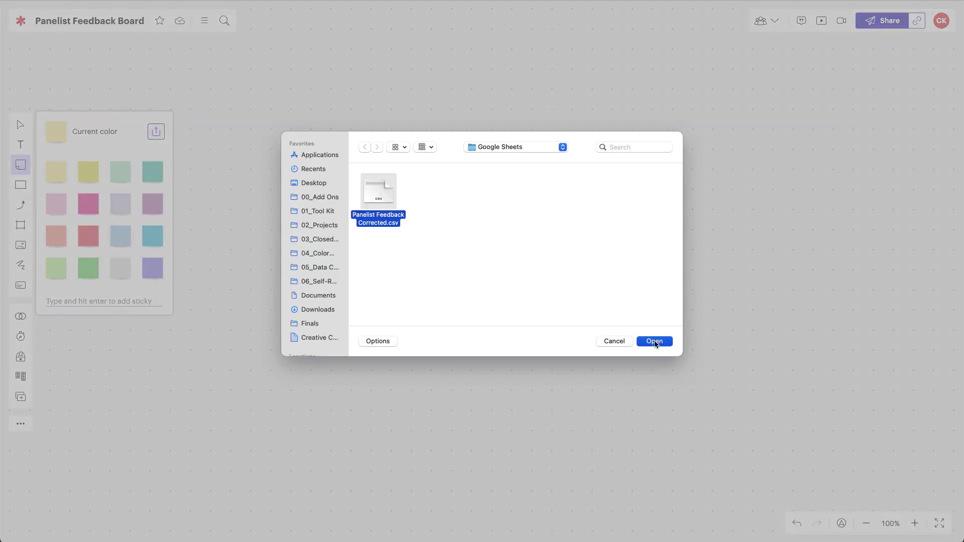
left_click(655, 341)
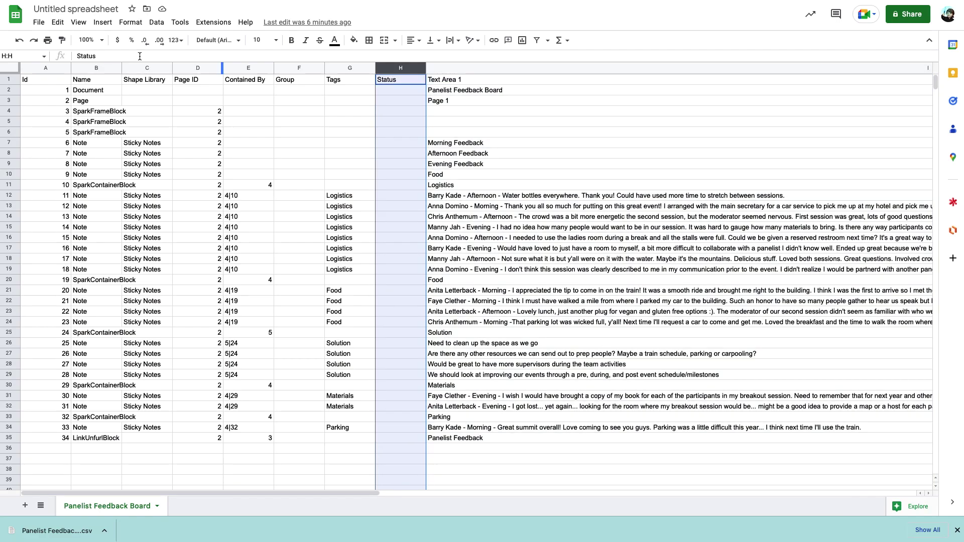
right_click(40, 68)
left_click(93, 176)
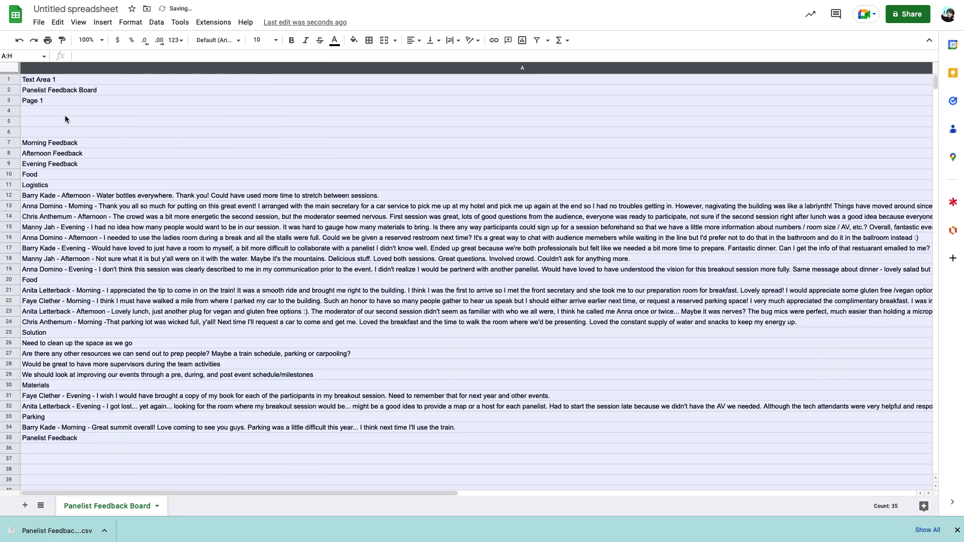
Step: Select the first data rows and type a note about a pre, during, and post event schedule
left_click(9, 184)
left_click(6, 80, "shift")
right_click(6, 80)
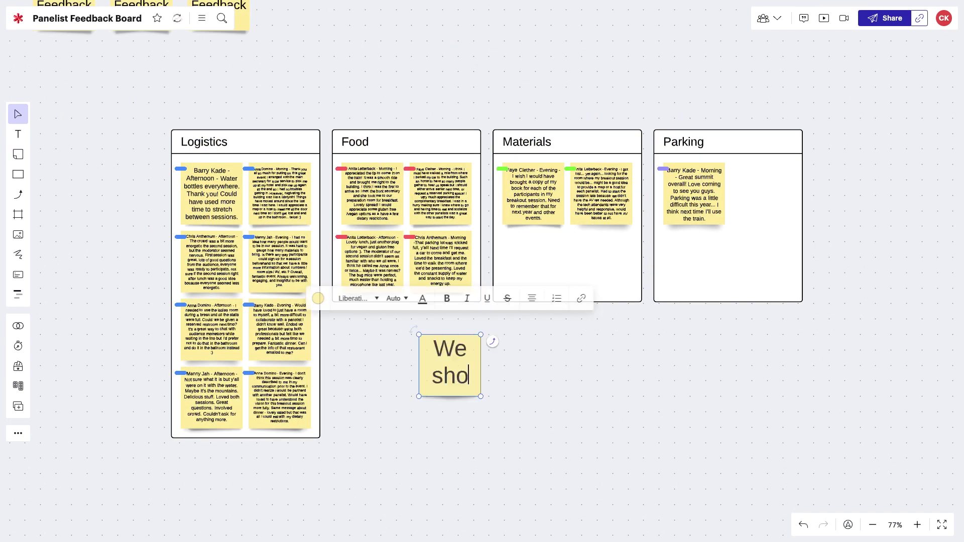
type("uld look at improving our events through a pre, during, and post event schedule/milestonesNeed to clean up the space as we goWould be great to have more supervisors during the team activitiesAre there any other resources we can send out to prep people? Maybe a train schedule, parking or carpooling?")
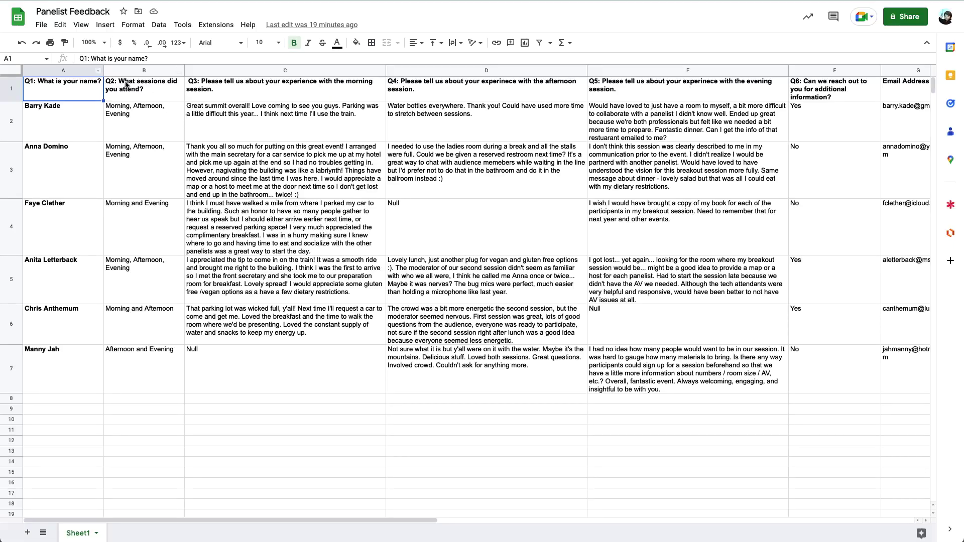
Step: Download the Panelist Feedback sheet as a Comma Separated Values (.csv) file
left_click(42, 28)
mouse_move(91, 150)
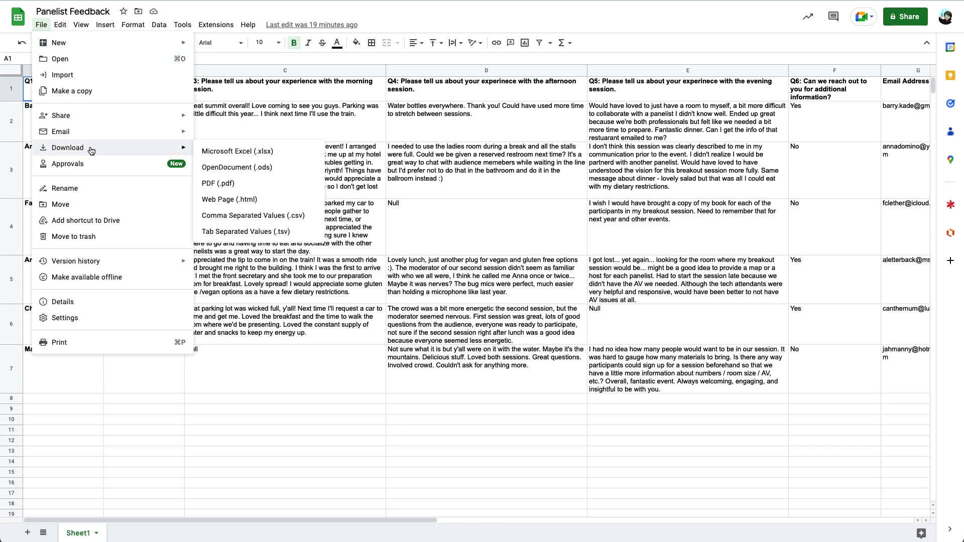
left_click(308, 224)
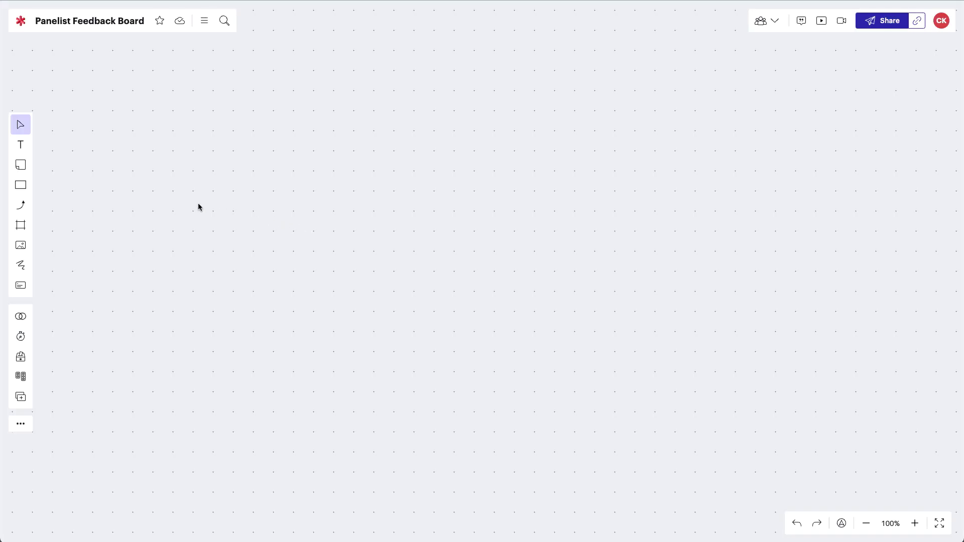
Step: Import Panelist Feedback.csv as a grid of sticky notes, then deselect the grid
left_click(27, 173)
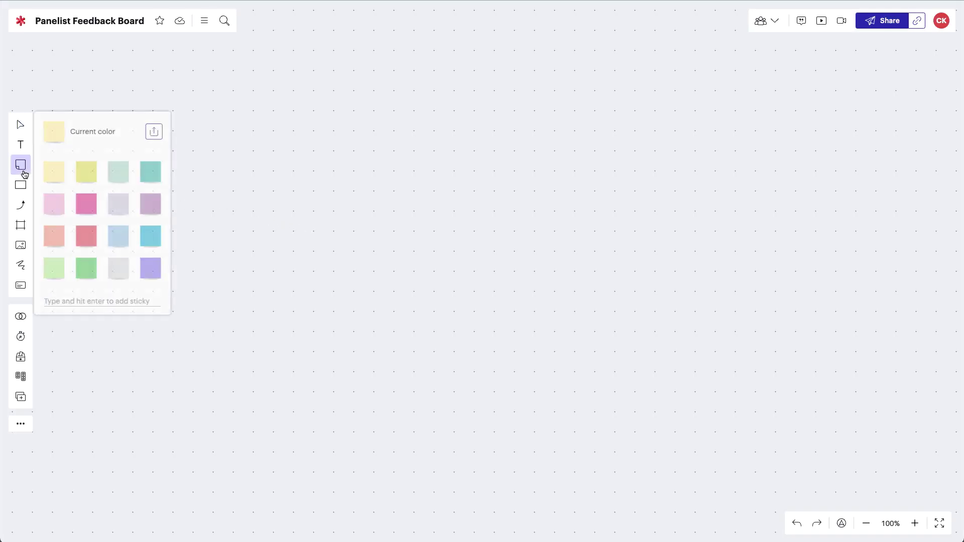
left_click(159, 136)
left_click(371, 194)
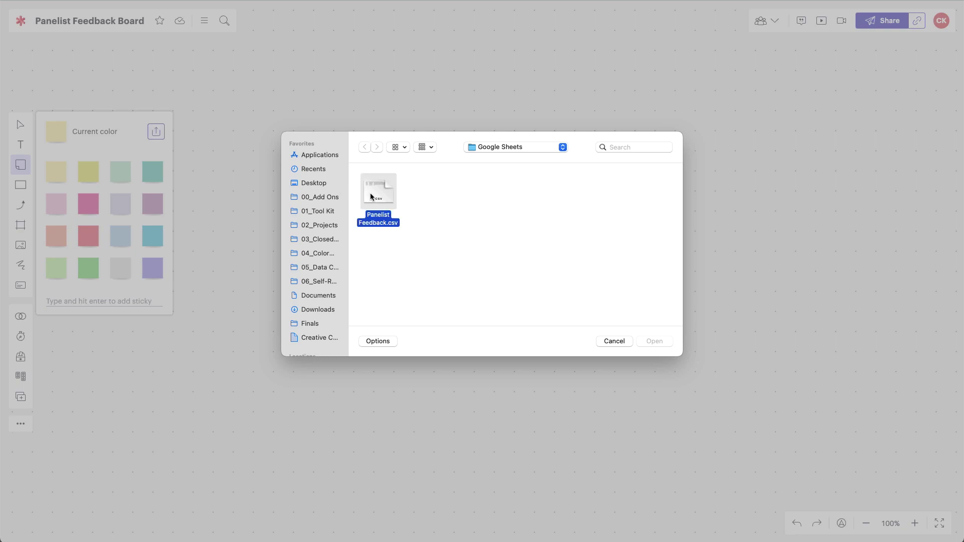
left_click(644, 341)
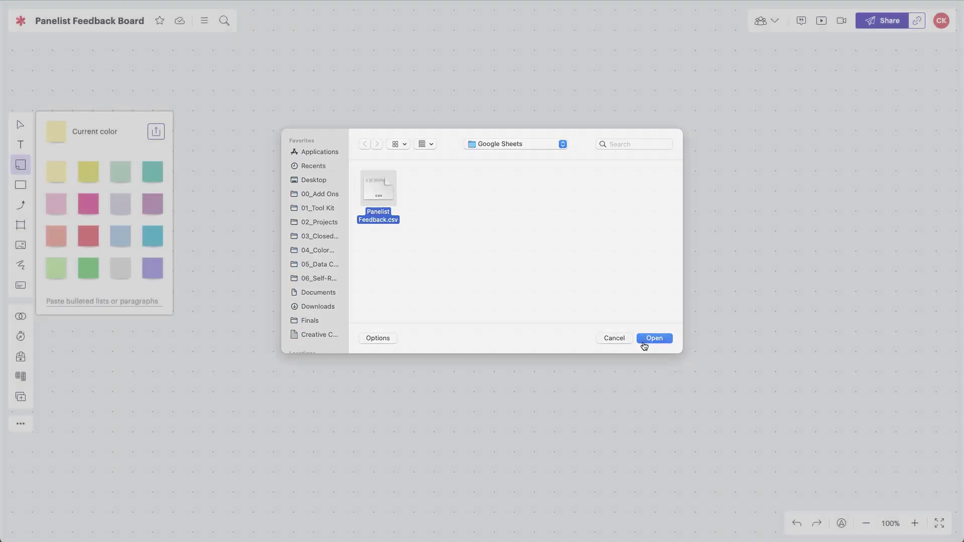
left_click(755, 322)
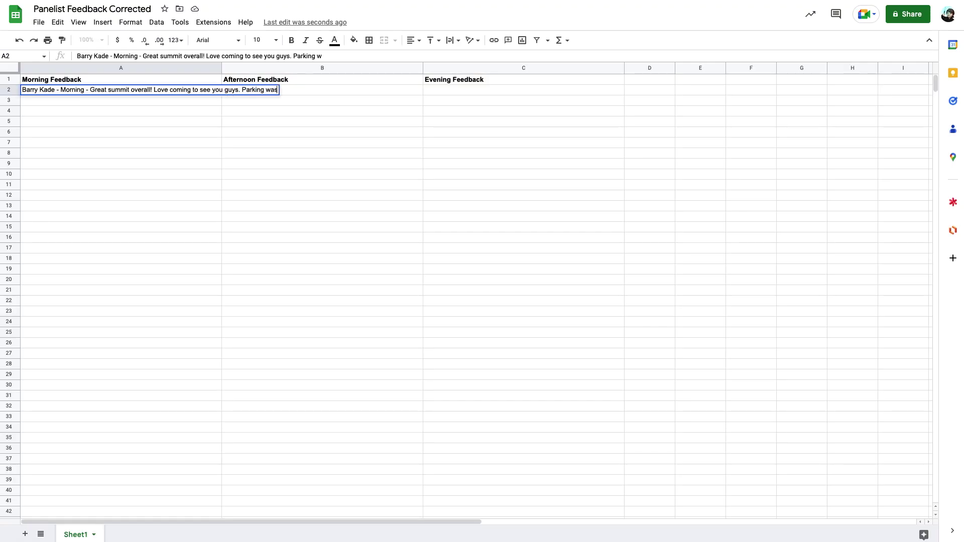
Step: End the cell A2 comment with 'train.' and commit it
type("train.")
key("Return")
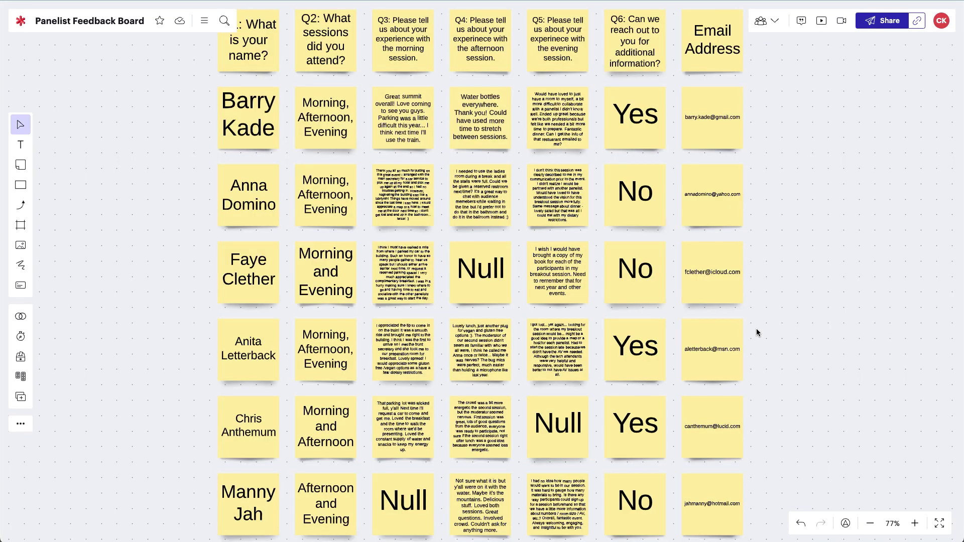
Step: Import Panelist Feedback Corrected.csv onto the board as sticky notes
left_click_drag(756, 328, 773, 312)
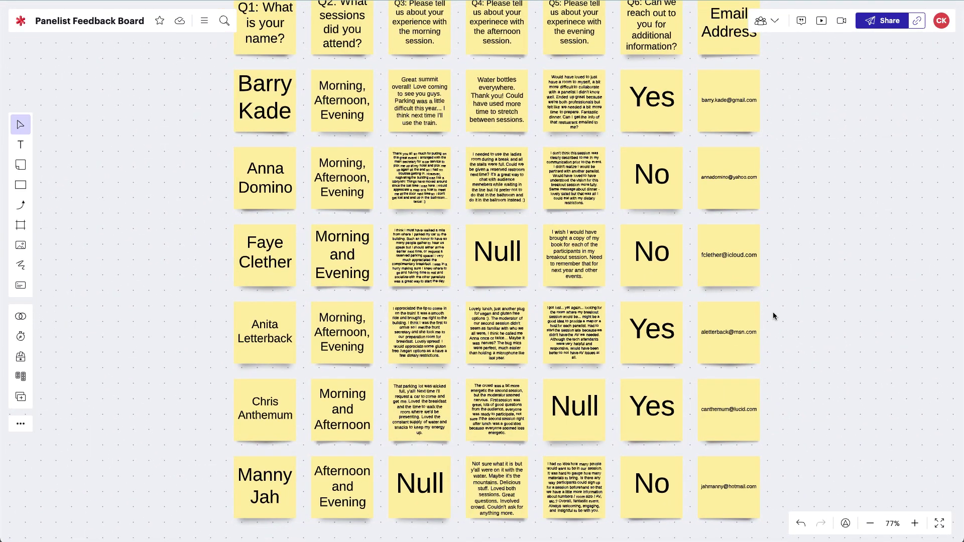
key("ctrl+Tab")
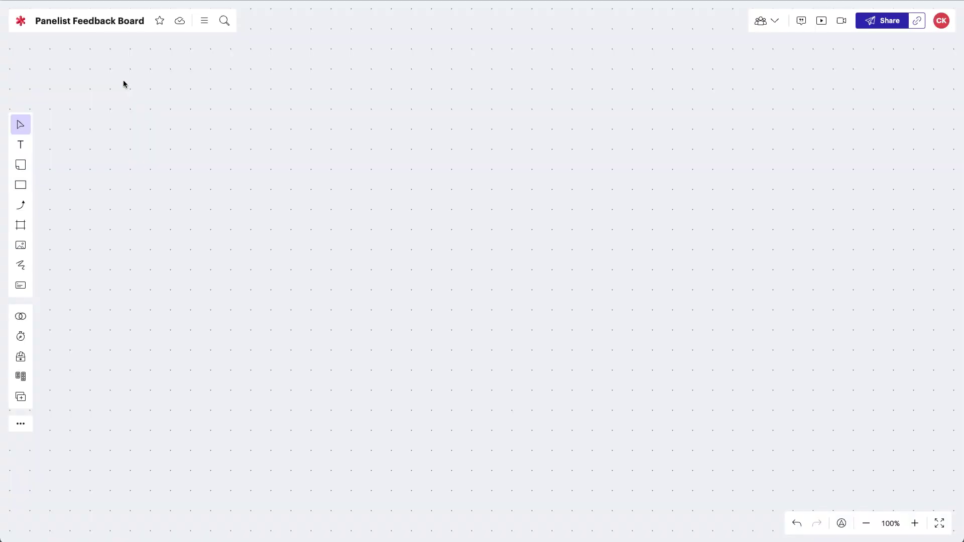
left_click(22, 167)
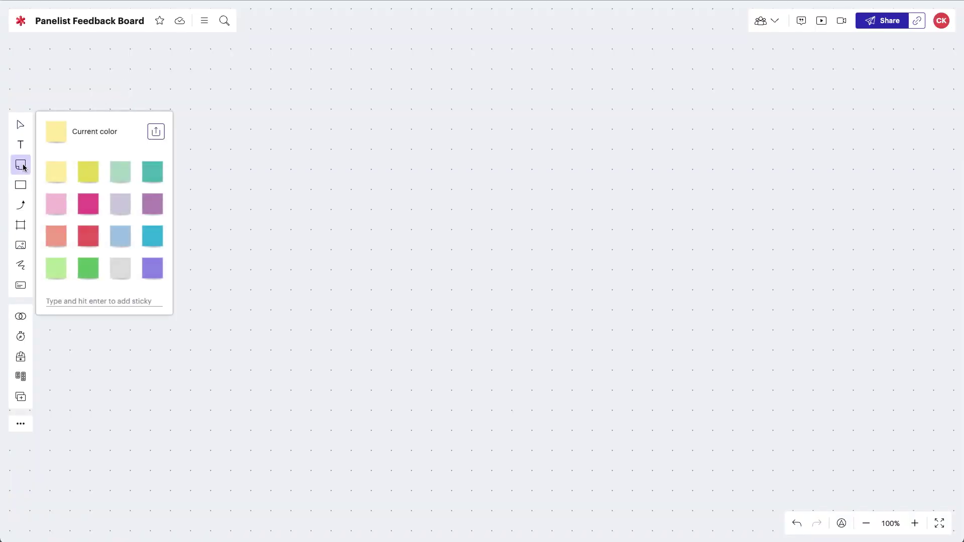
left_click(151, 133)
left_click(376, 190)
left_click(654, 342)
left_click(655, 342)
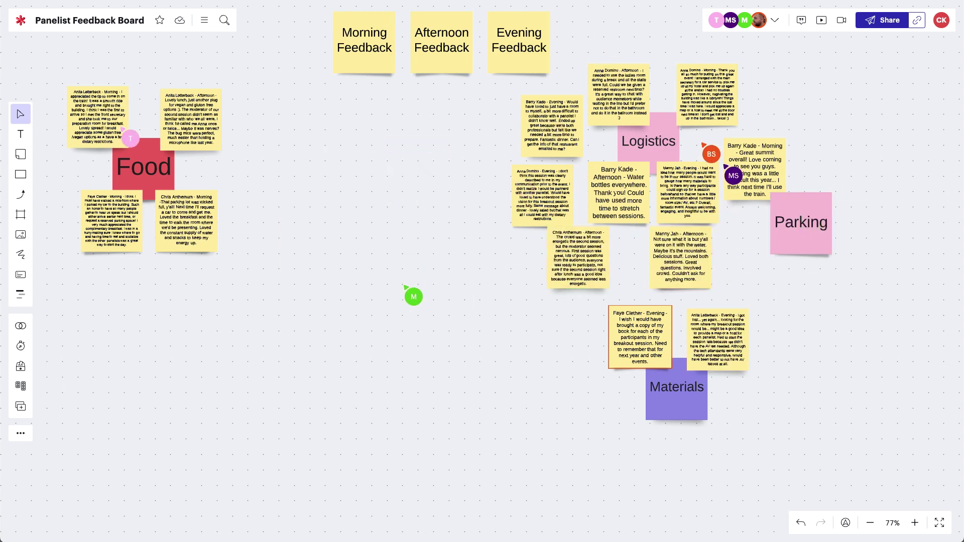
Step: Sort stickies into category frames and add a pre, during, and post event schedule suggestion
left_click(18, 386)
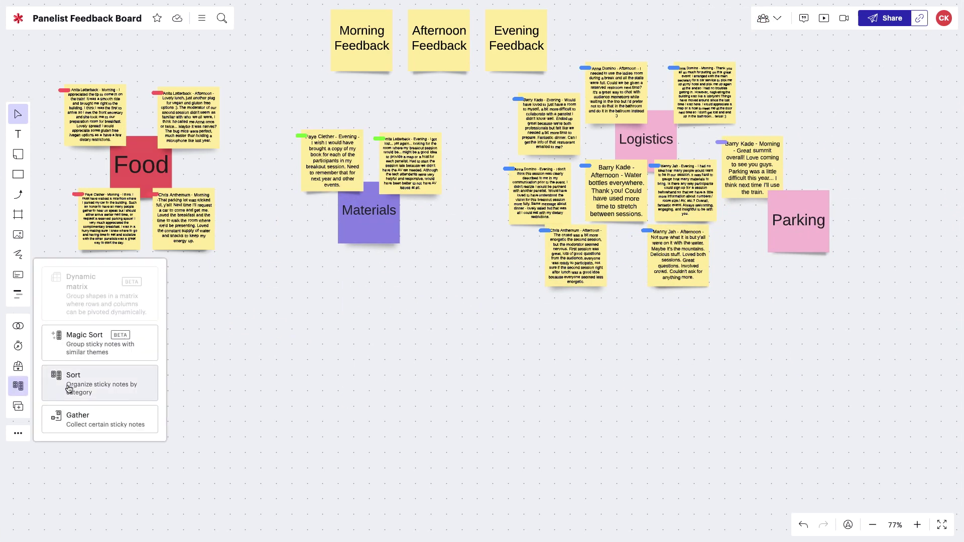
left_click(80, 380)
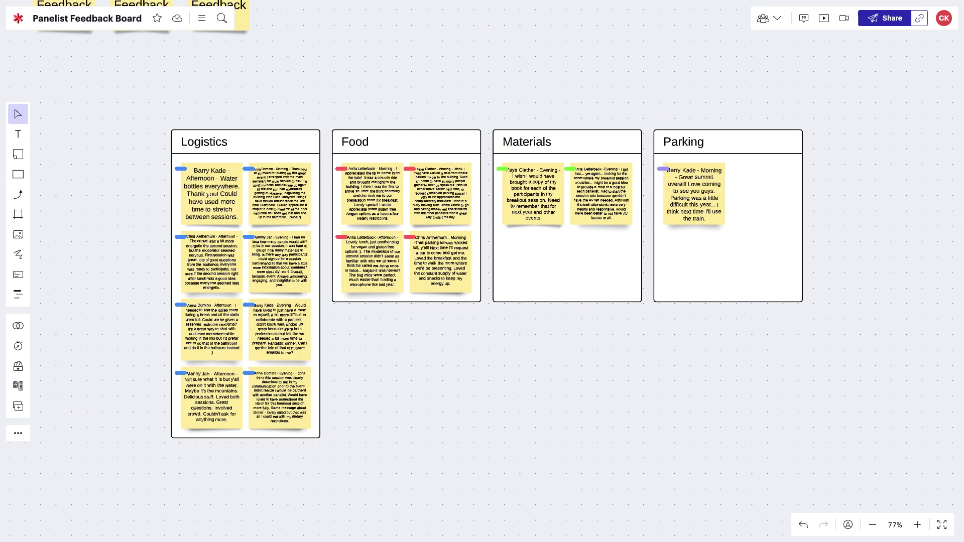
type("We should look at improving our events through a pre, during, and post event schedule/milestones")
Step: Add 'clean up the space' and 'more supervisors' stickies, linking the latter to Logistics
left_click(18, 155)
type("Need to clean up the space as we go")
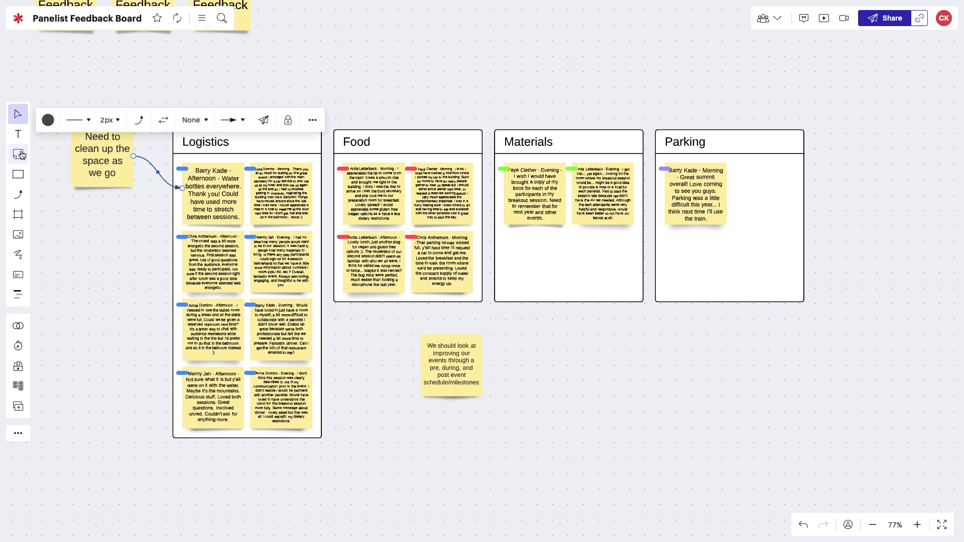
left_click_drag(21, 154, 114, 298)
type("Would be great to have more supervisors during the team activities")
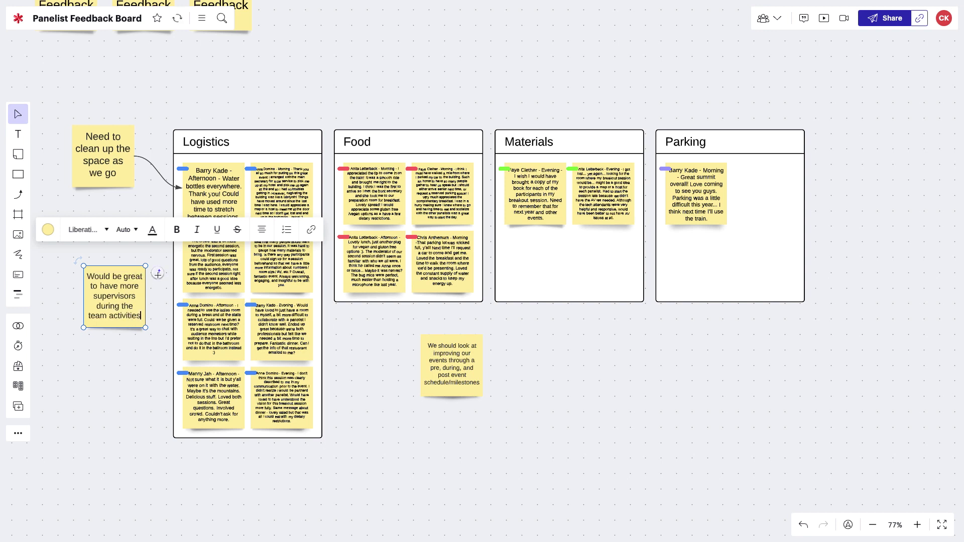
left_click_drag(157, 273, 179, 375)
Step: Add a prep-resources suggestion below Parking, link it to Parking feedback, and frame Document as a slide
left_click_drag(18, 154, 687, 366)
type("Are there any other resources we can send out to prep peo")
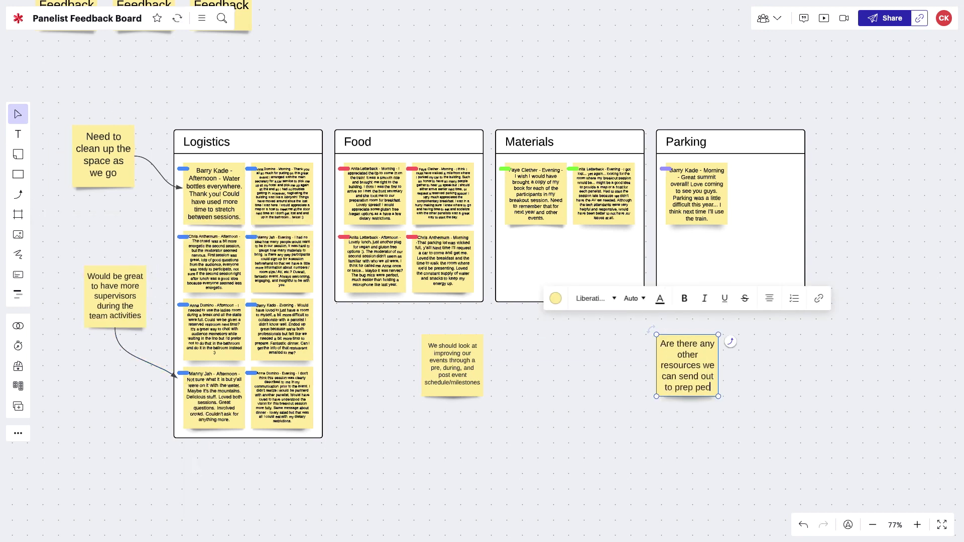
type("ple? Maybe a train schedule, parking or carpooling?")
left_click_drag(731, 342, 700, 227)
left_click(780, 376)
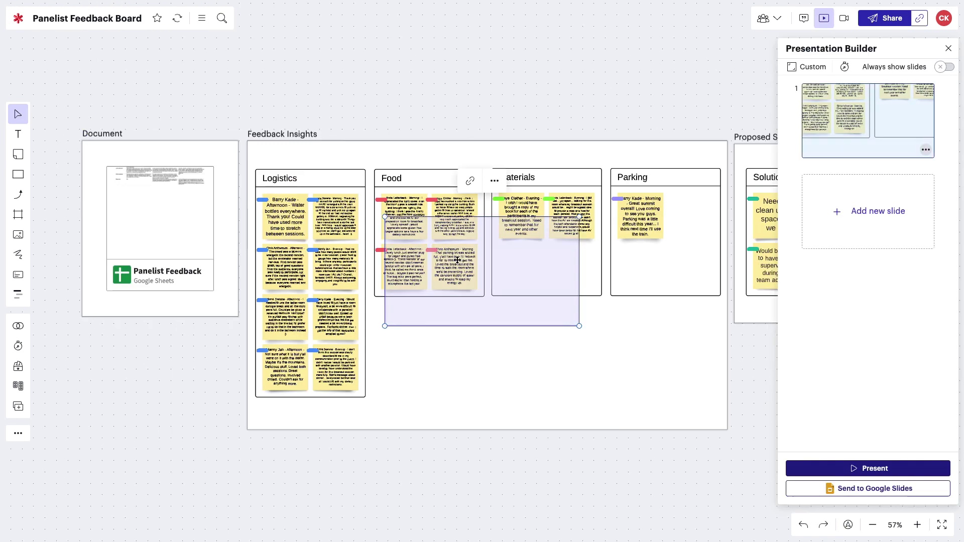
mouse_move(76, 126)
left_mouse_down()
mouse_move(280, 249)
mouse_move(241, 333)
left_mouse_up()
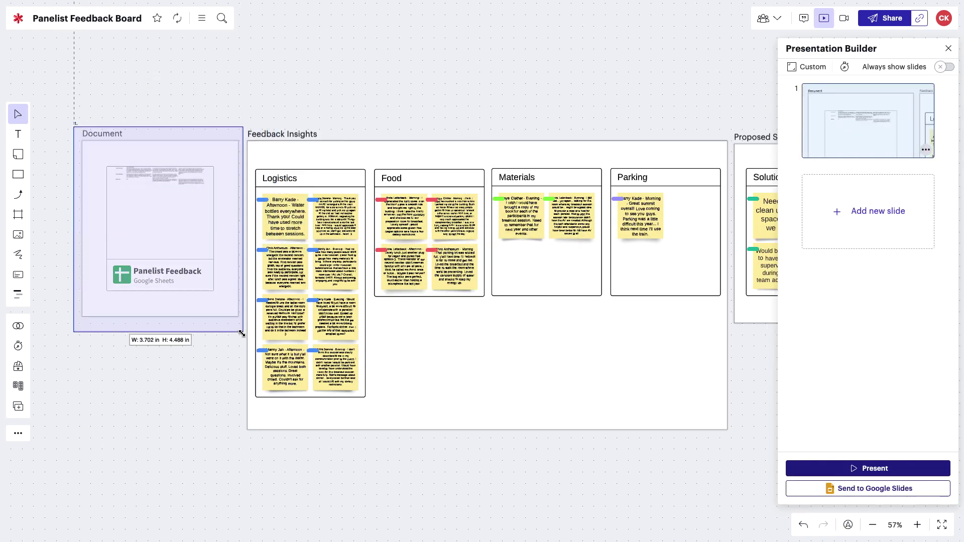
Step: Add slides sized to cover the Feedback Insights and Proposed Solutions areas
left_click(224, 249)
left_click_drag(224, 248, 185, 133)
left_click_drag(265, 281, 576, 407)
key("ctrl+d")
left_click_drag(529, 307, 648, 190)
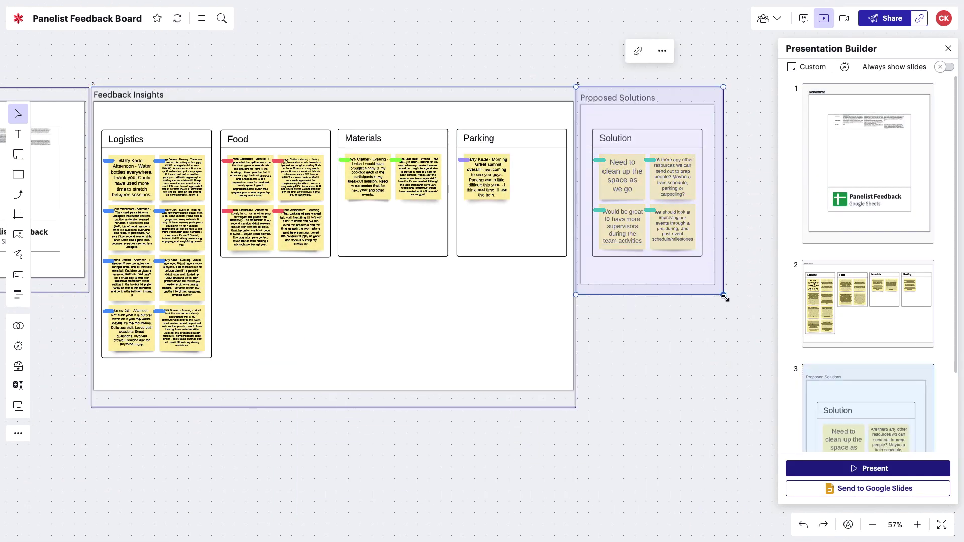
Step: Present the slides full screen and advance through to Proposed Solutions
left_click(868, 469)
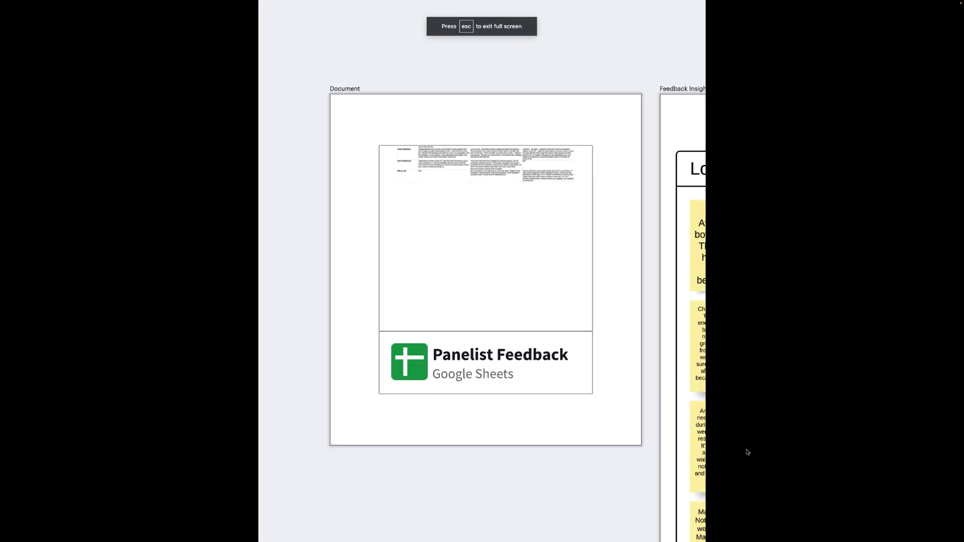
key("Right")
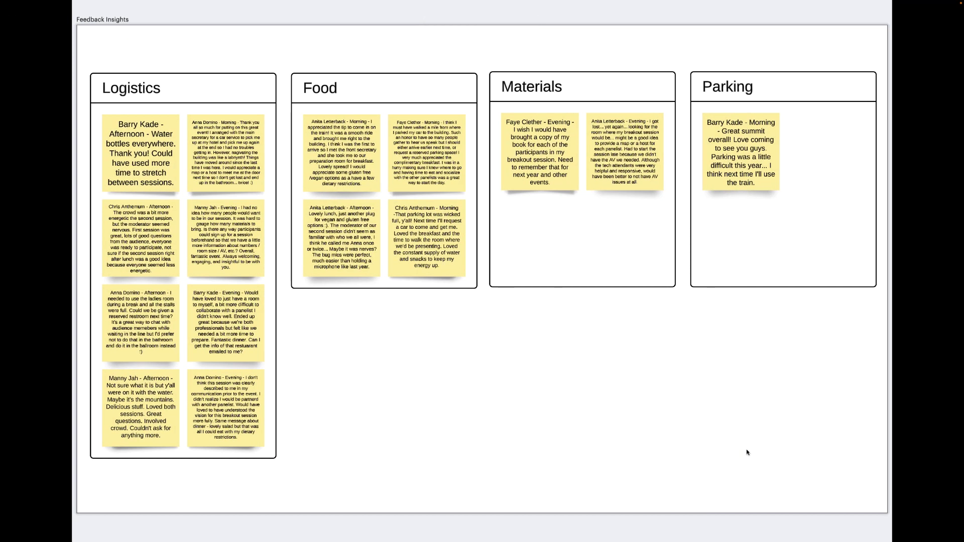
key("Right")
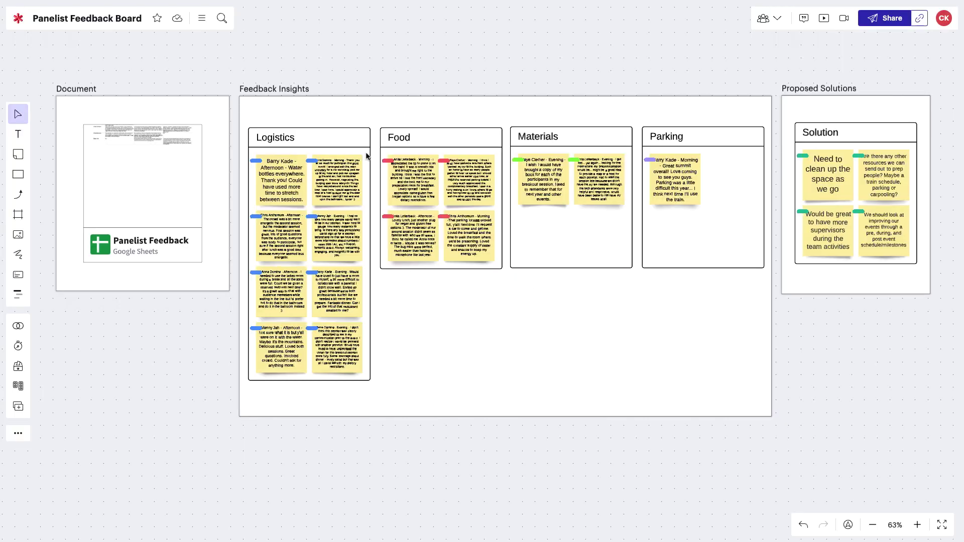
Step: Export the board as CSV of Shape Data and drop it into Google Sheets' import area
left_click(202, 19)
mouse_move(255, 76)
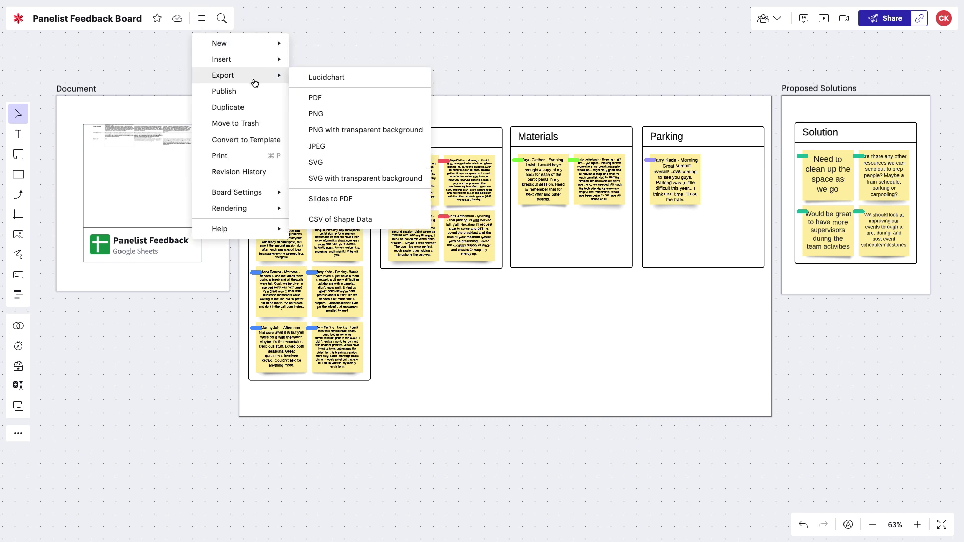
left_click(410, 226)
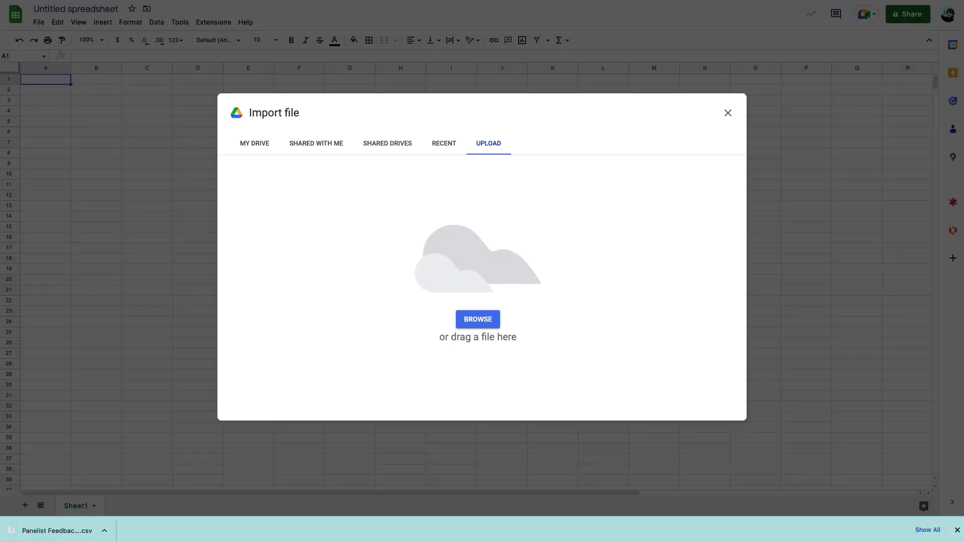
left_click_drag(50, 530, 650, 407)
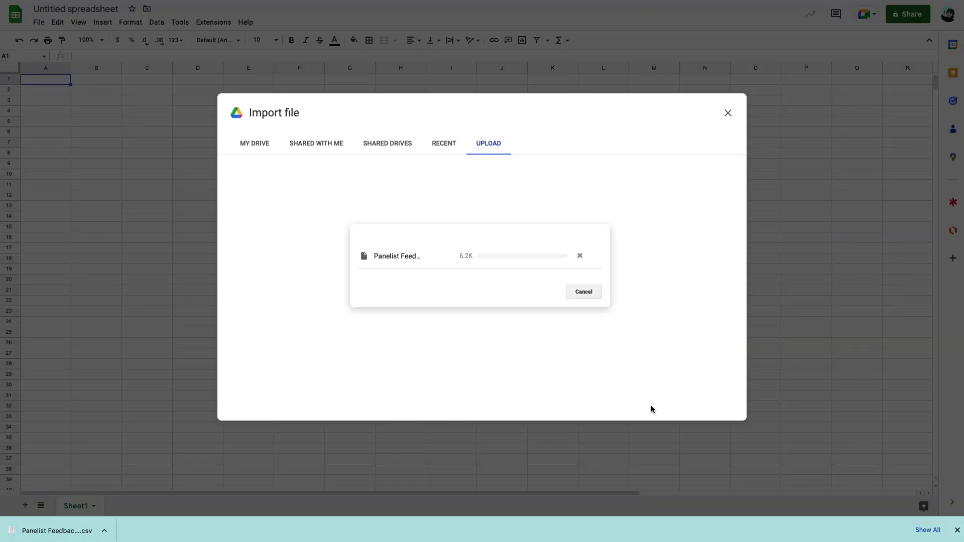
Step: Import the uploaded CSV, widen column I to fit the note text, and delete a leftover row
left_click(525, 328)
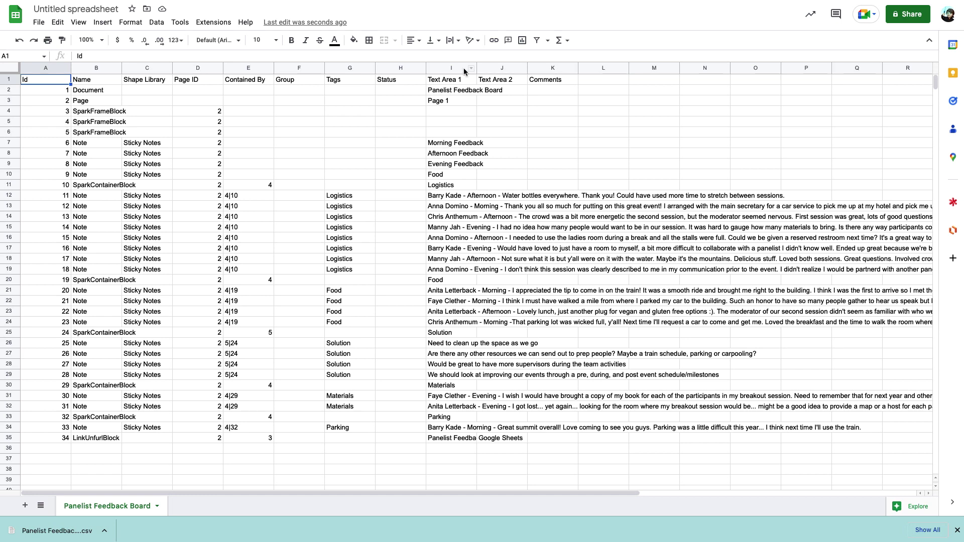
left_click(463, 69)
double_click(476, 68)
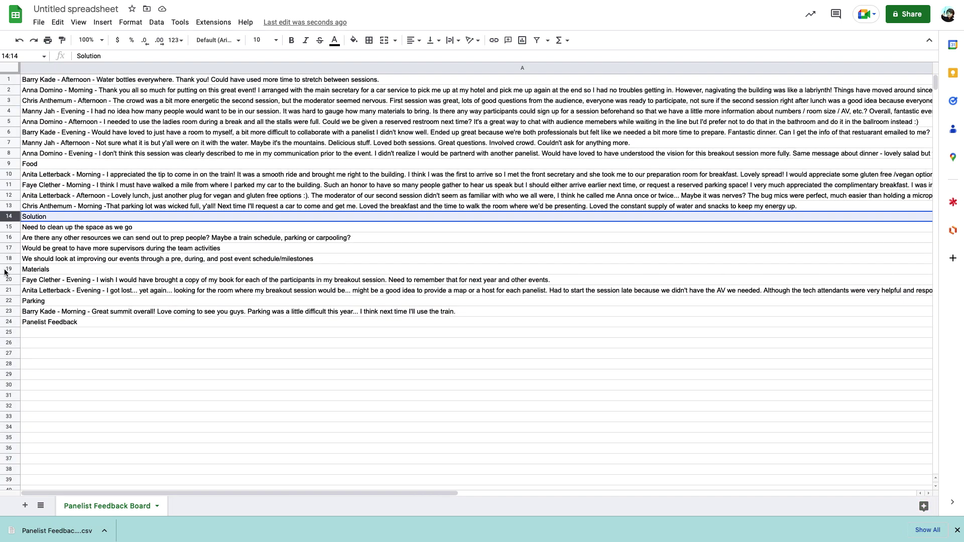
right_click(5, 271)
left_click(44, 222)
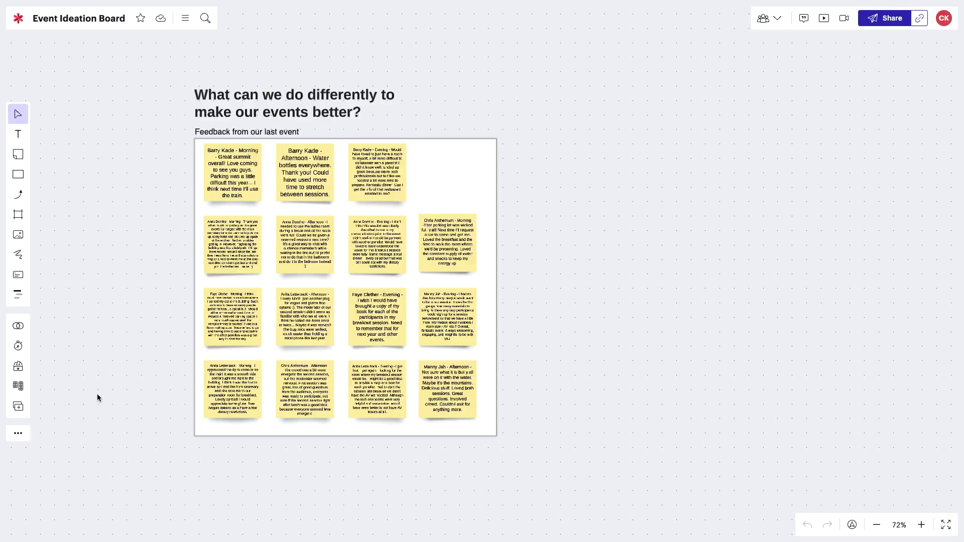
Step: Add a breakout board named Pre-Event
left_click(18, 407)
left_click(824, 98)
left_click(861, 148)
type("Pre-Event")
key("Return")
Step: Add a During Event breakout board and a third breakout board
left_click(910, 98)
left_click(947, 149)
type("During Event")
key("Return")
left_click(850, 176)
key("Escape")
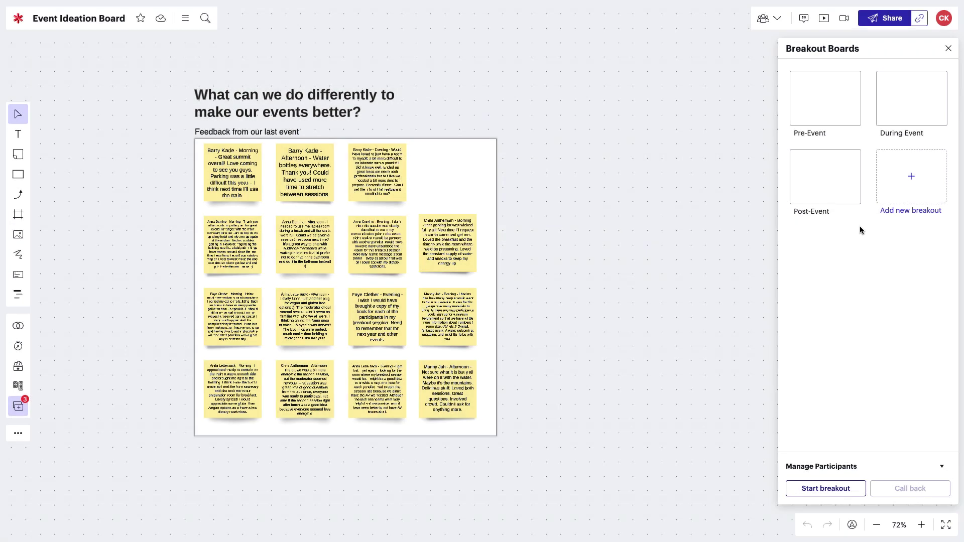
Step: Export the main board and the Post-Event breakout as CSV of Shape Data
left_click(185, 20)
mouse_move(260, 76)
left_click(378, 206)
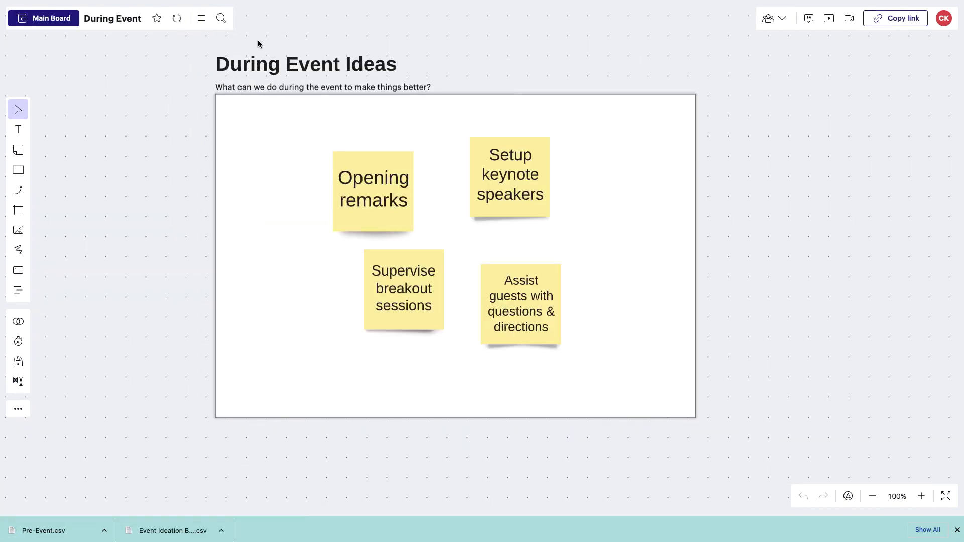
left_click(201, 18)
mouse_move(222, 76)
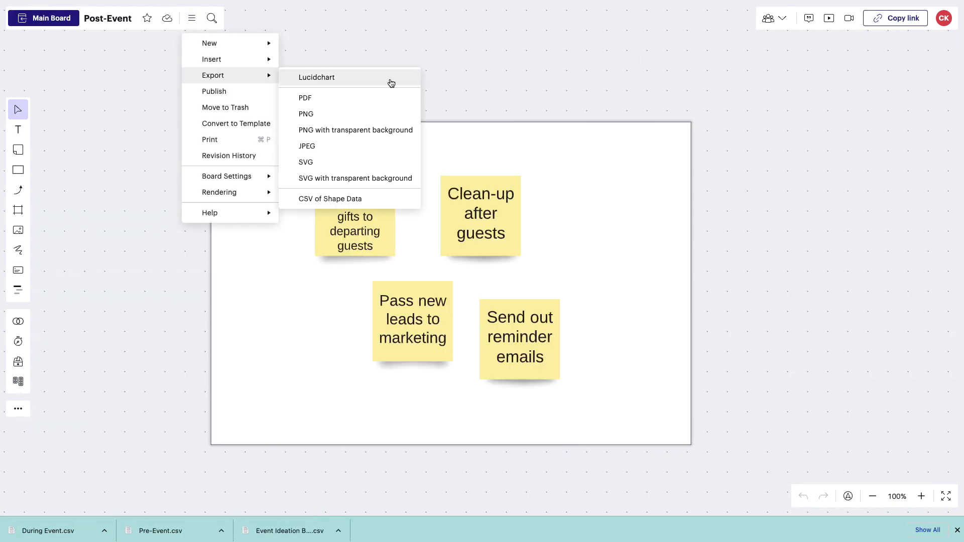
left_click(393, 199)
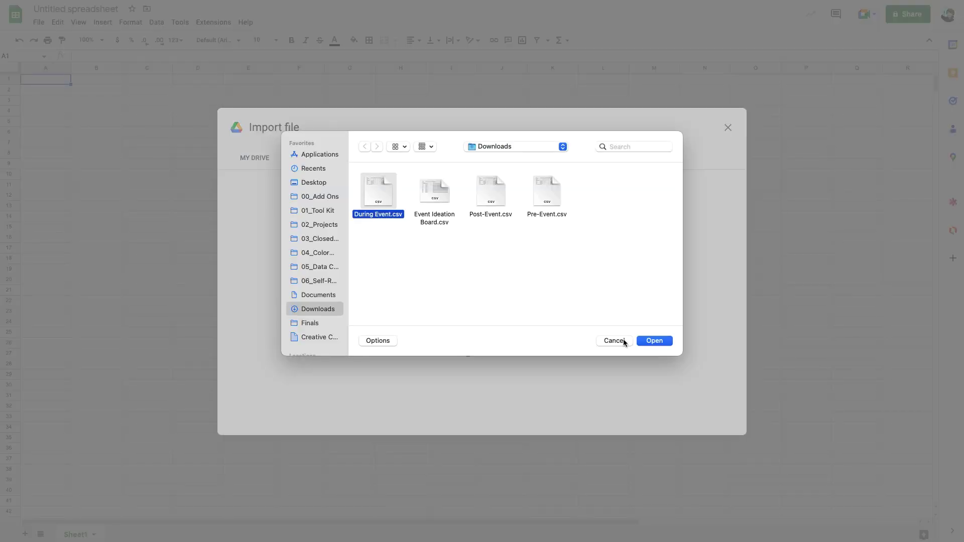
Step: Import During Event.csv into Google Sheets and select the Text Area 1 column
left_click(639, 342)
left_click(545, 342)
left_click(416, 68)
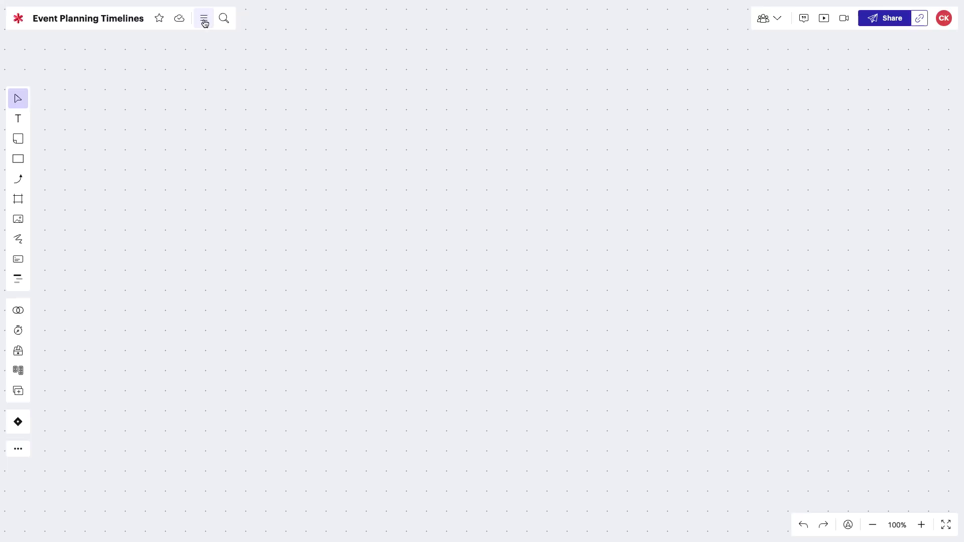
Step: Import Event Planning Corrected.csv as Lucidspark task cards and confirm the field mapping
left_click(204, 18)
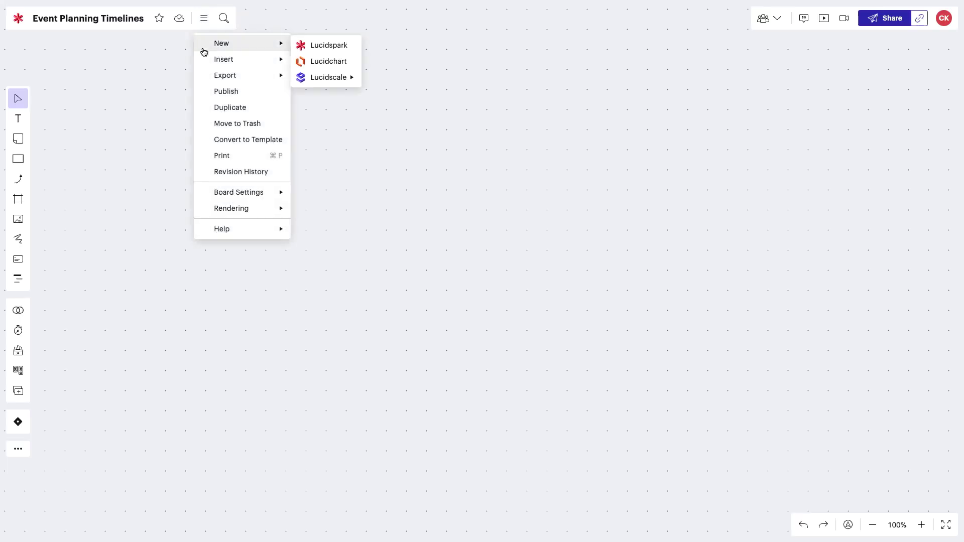
mouse_move(251, 60)
mouse_move(347, 134)
left_click(399, 135)
left_click(381, 195)
left_click(650, 341)
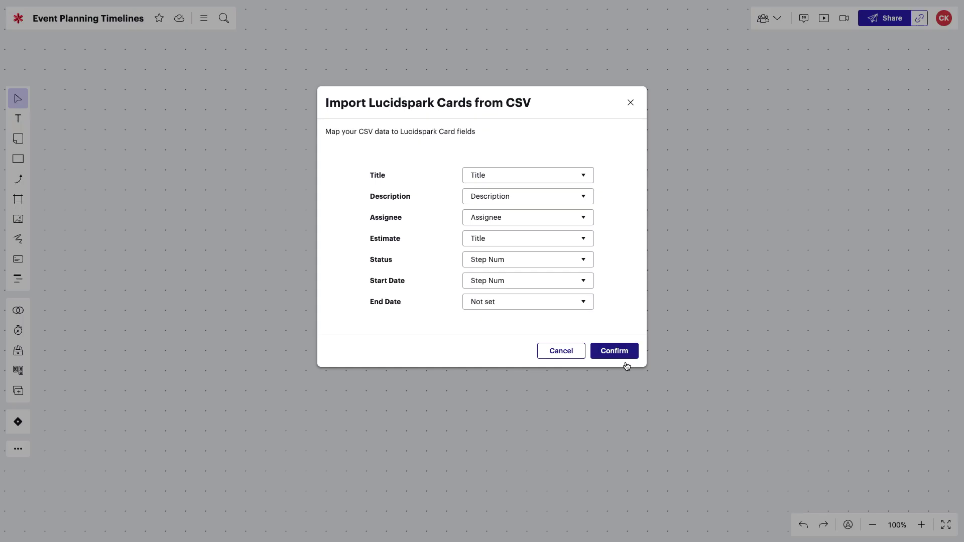
left_click(616, 351)
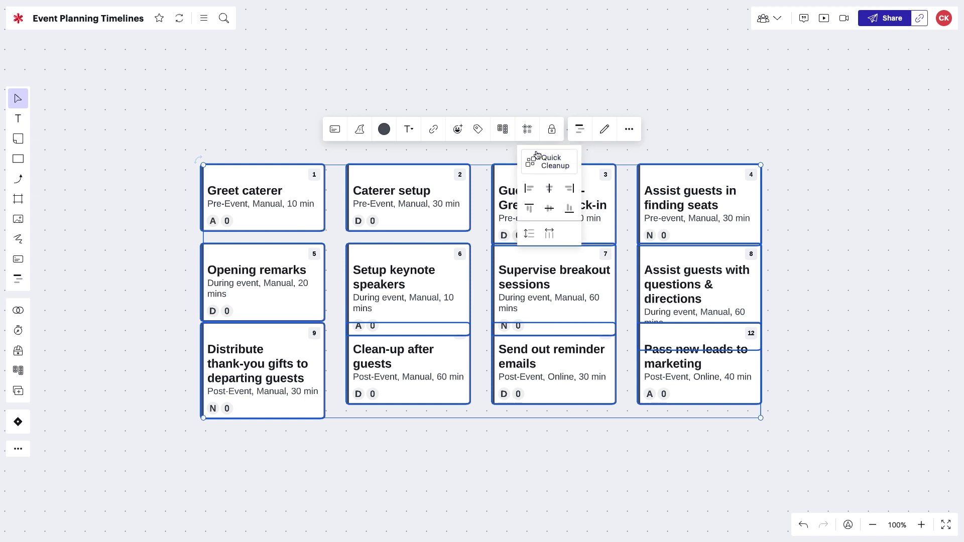
Step: Tidy the cards into a grid with Quick Cleanup and inspect the Setup keynote speakers card's details
left_click(536, 155)
left_click(718, 153)
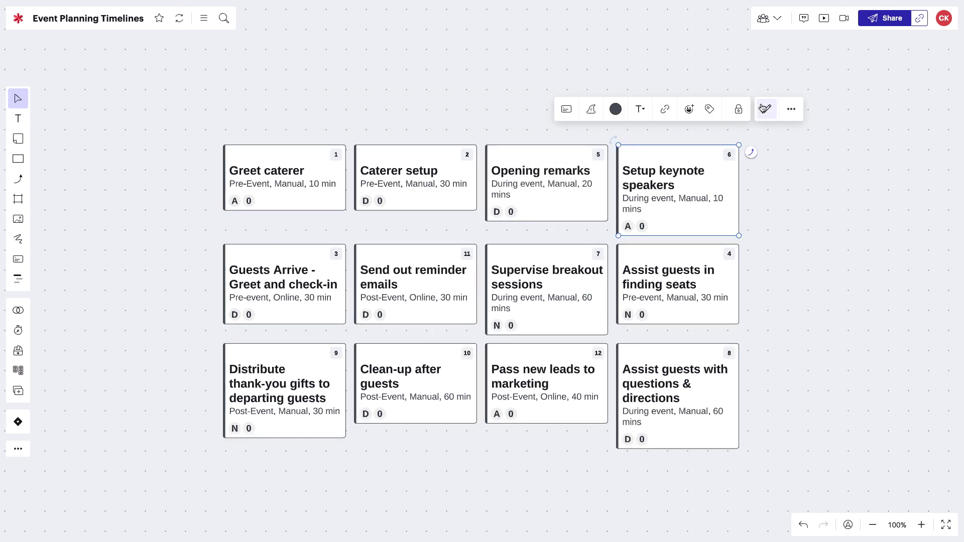
left_click(763, 108)
left_click(589, 115)
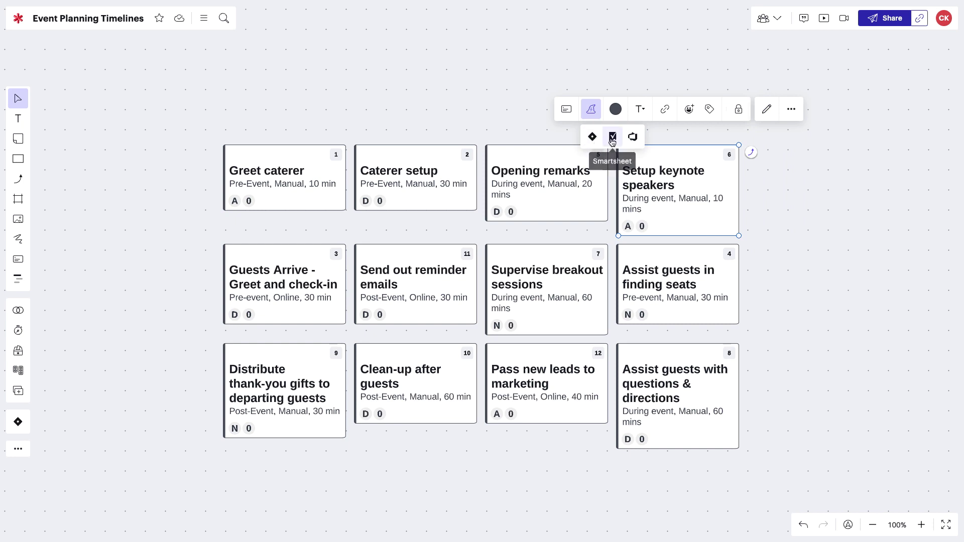
left_click(667, 140)
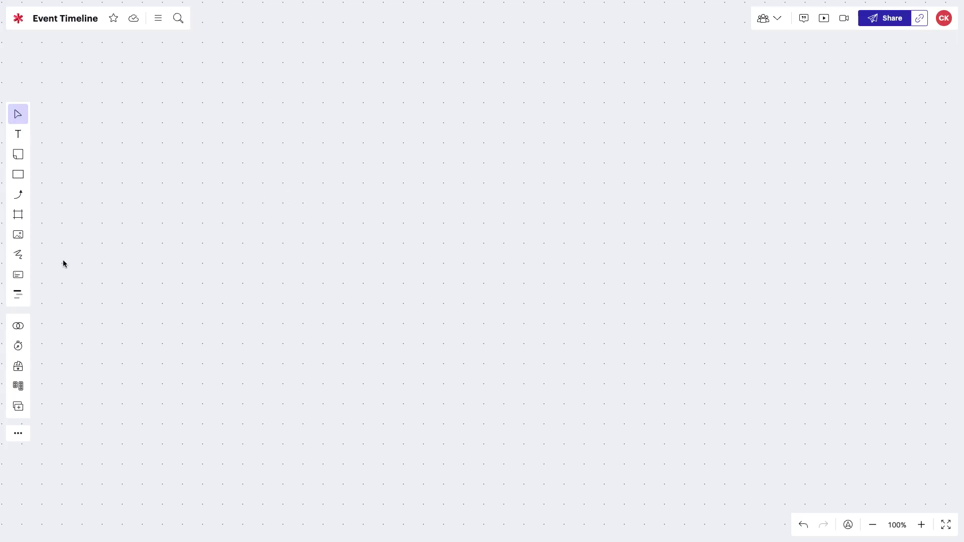
left_click(18, 277)
left_click(306, 258)
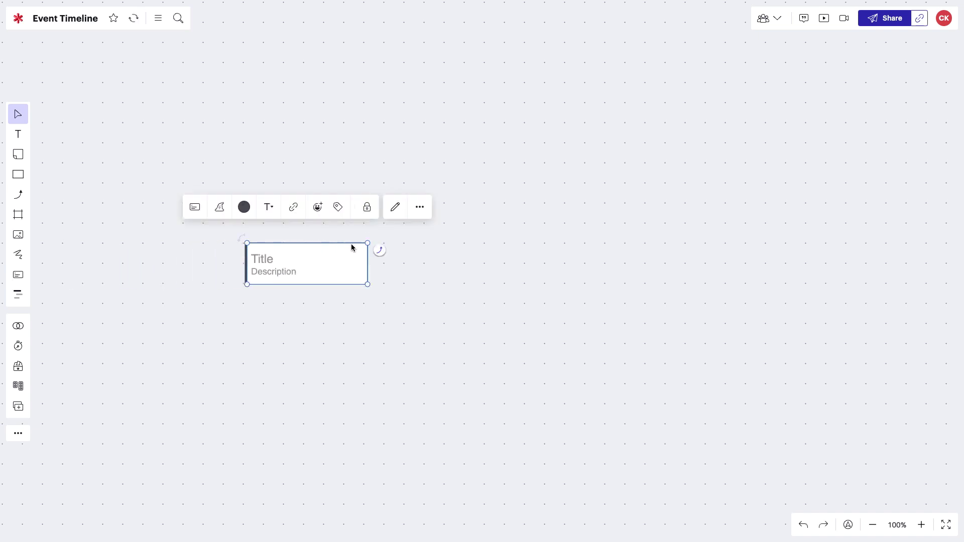
left_click(395, 209)
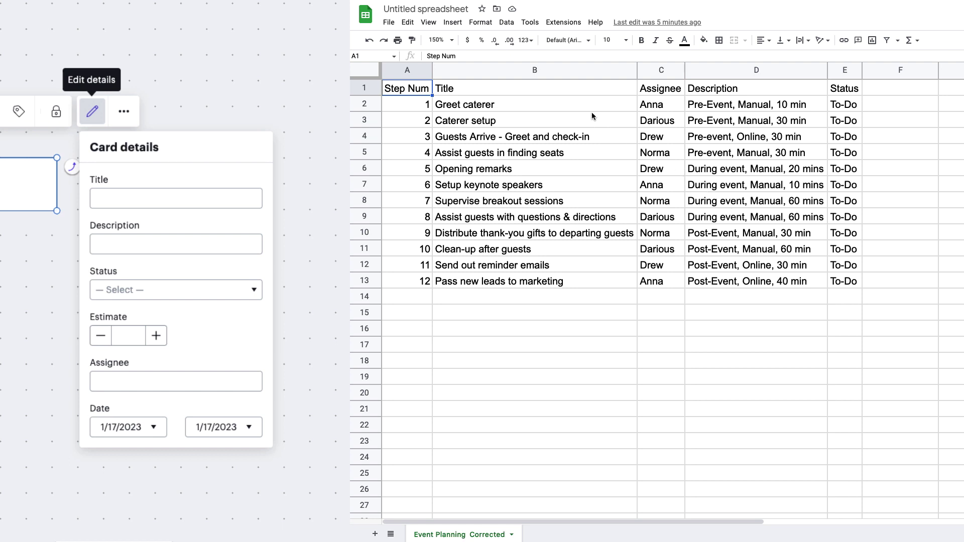
left_click(548, 86)
left_click(746, 87)
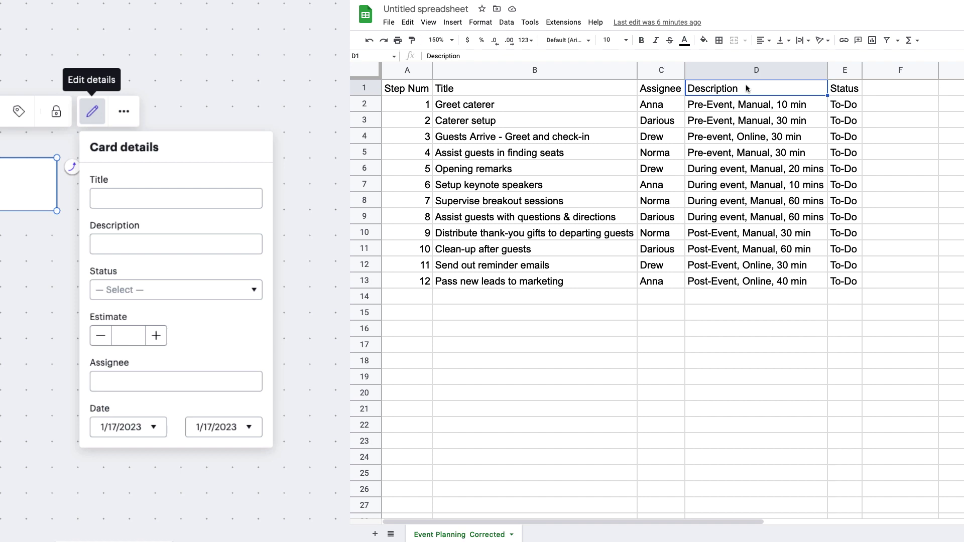
left_click(857, 89)
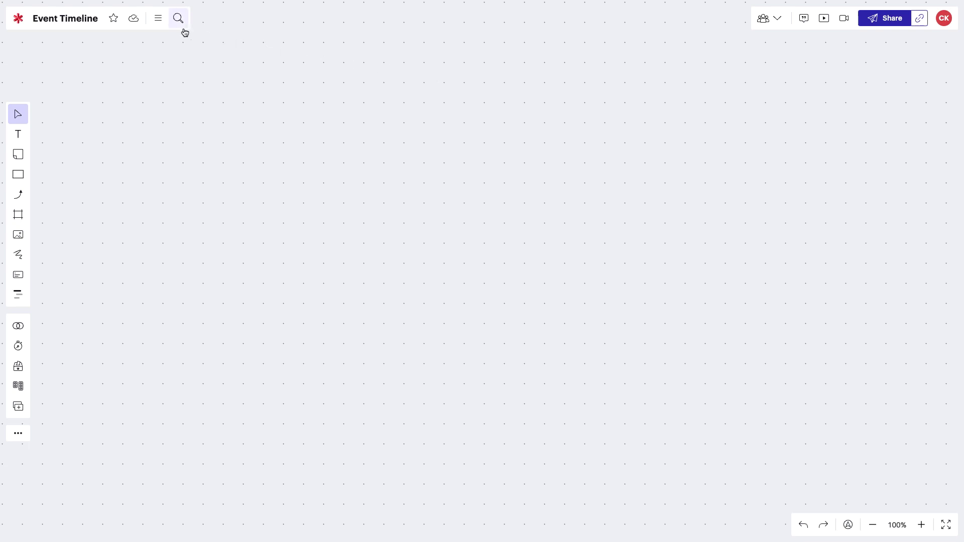
Step: Start importing Event Planning Corrected.csv as Lucidspark Cards onto the Event Timeline board
left_click(159, 24)
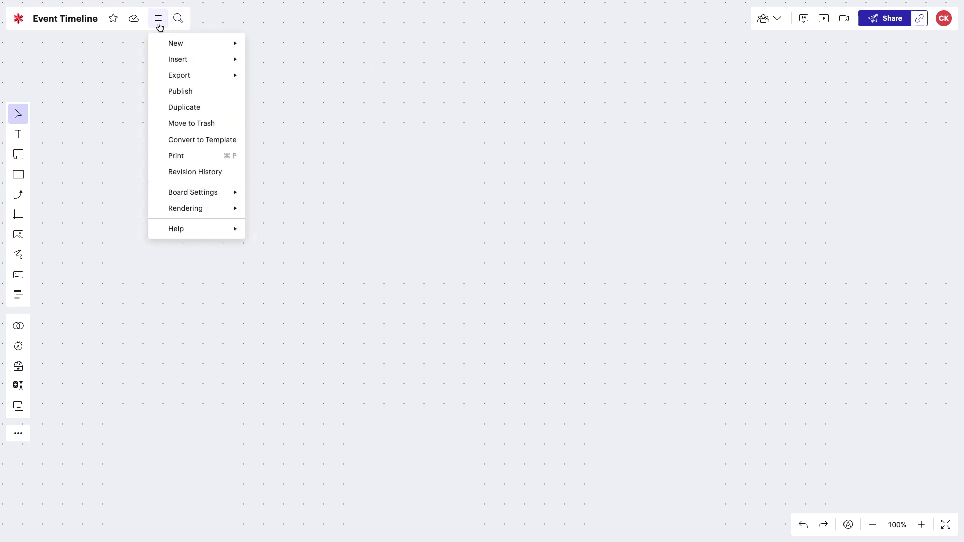
mouse_move(158, 59)
mouse_move(316, 132)
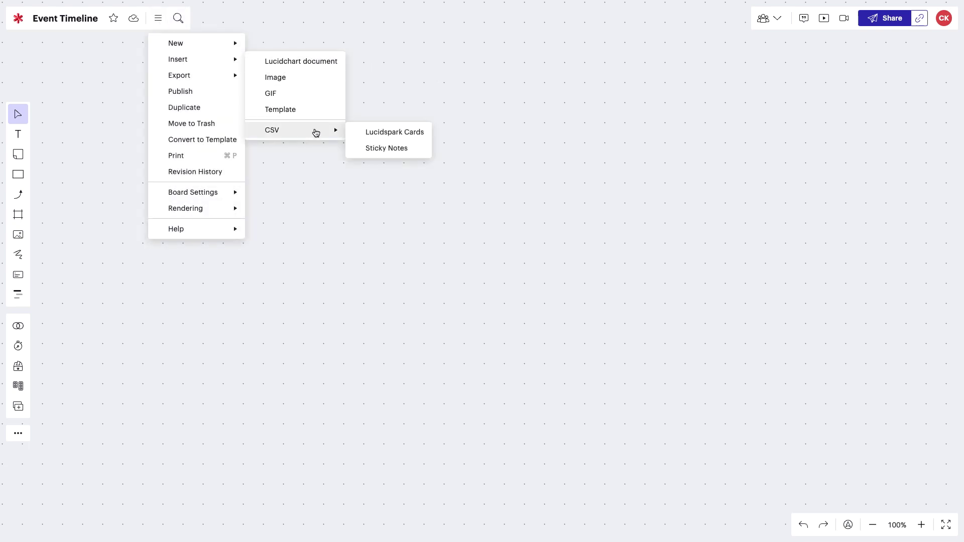
left_click(355, 135)
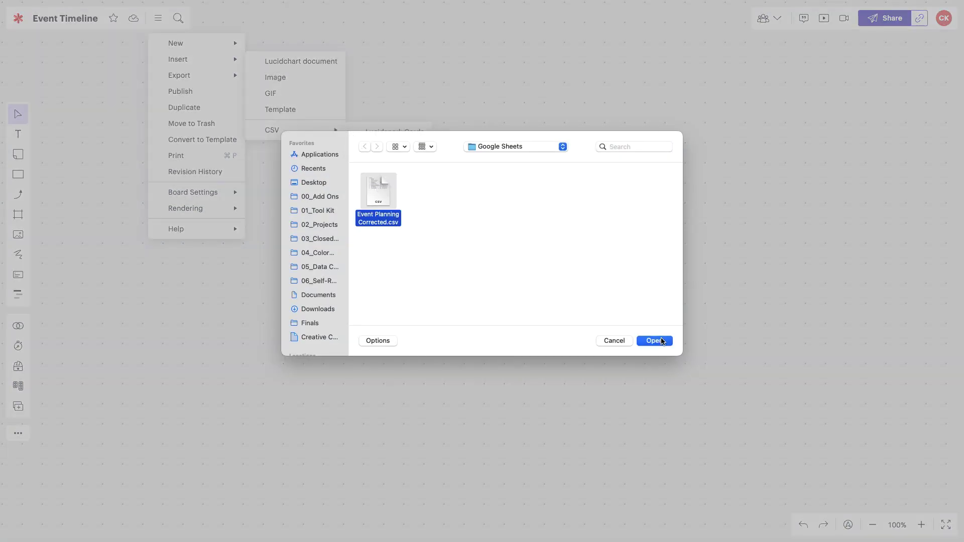
left_click(666, 342)
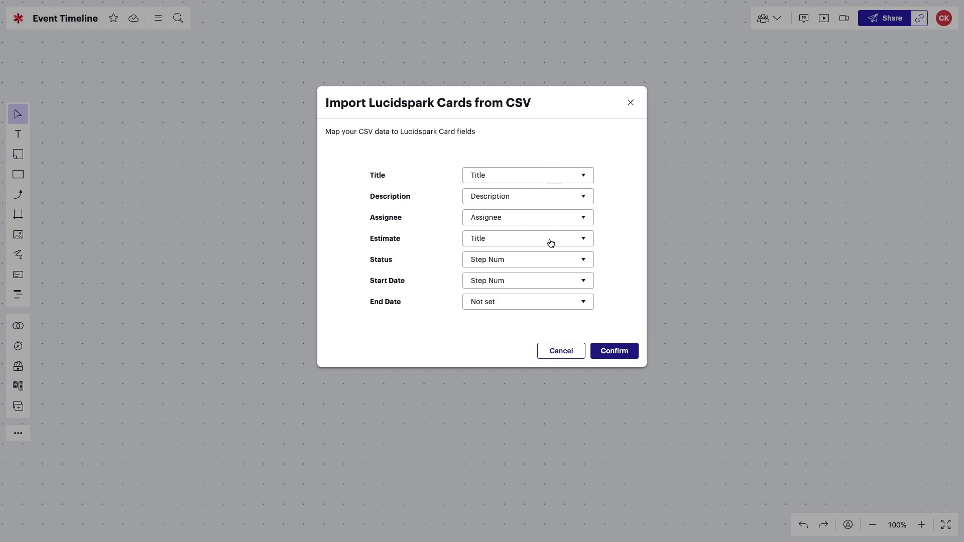
Step: Set the Estimate and Start Date fields to Not set and place the cards
left_click(547, 257)
left_click(548, 286)
left_click(548, 302)
left_click(633, 357)
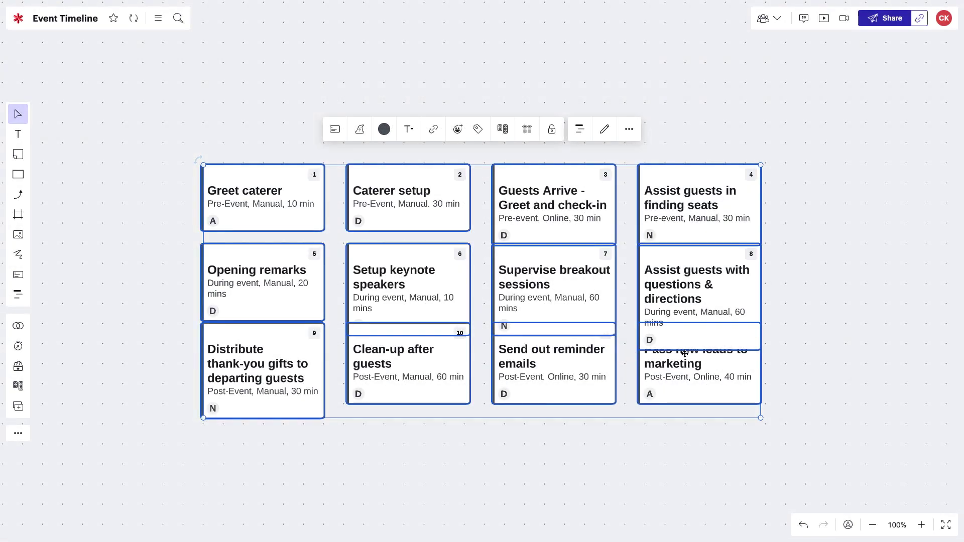
left_click(803, 354)
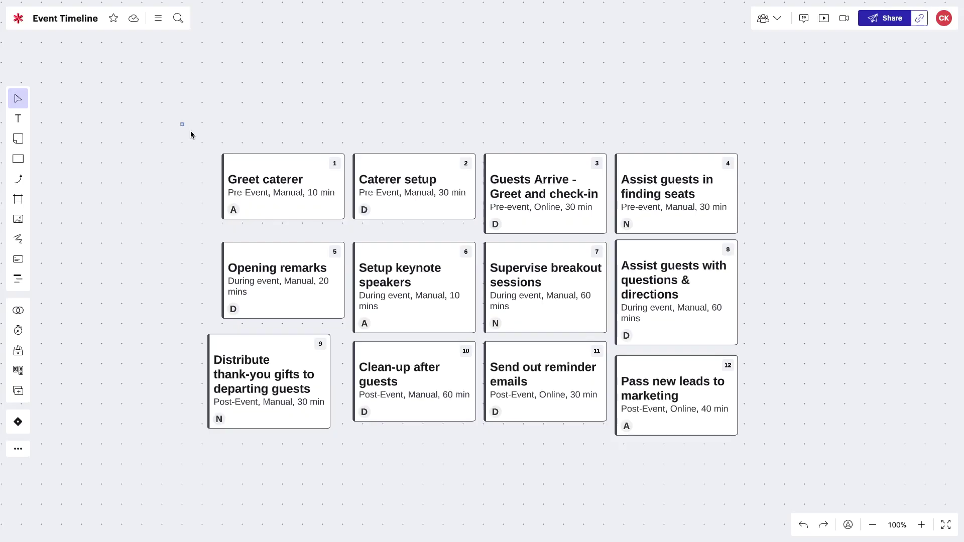
Step: Select all twelve task cards and review the options for converting them into Jira issues
left_click_drag(181, 123, 770, 460)
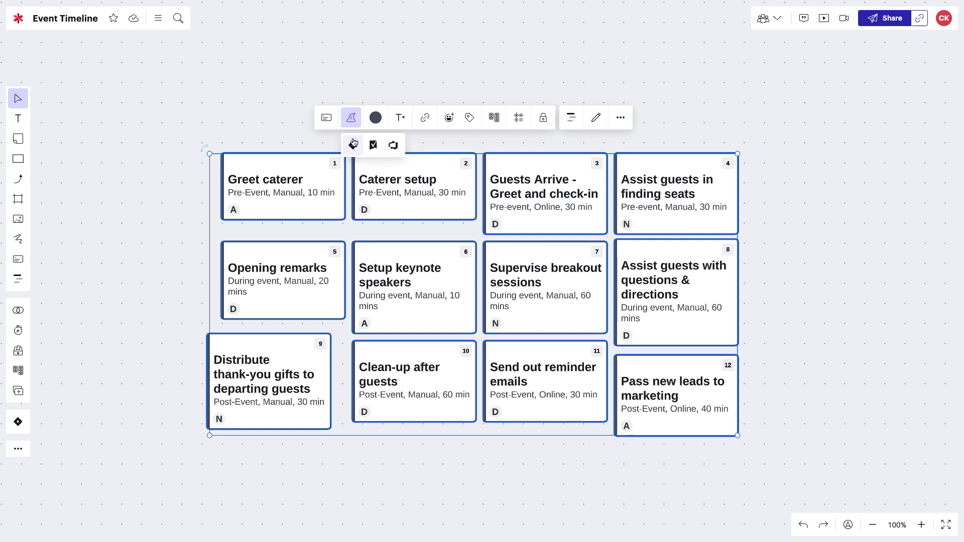
left_click(353, 144)
scroll(167, 237, "down", 5)
scroll(166, 231, "down", 4)
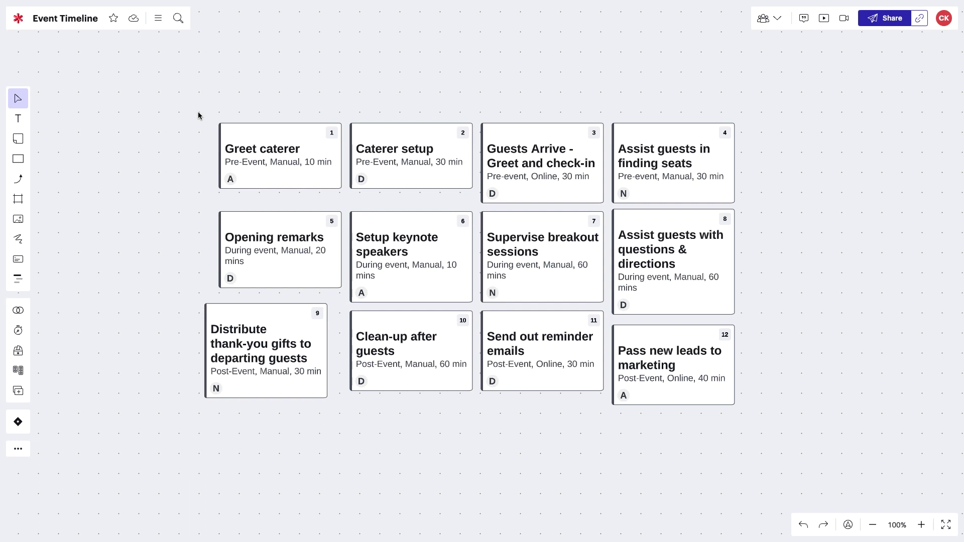
Step: Export the board as a CSV of Shape Data
left_click(158, 18)
mouse_move(163, 73)
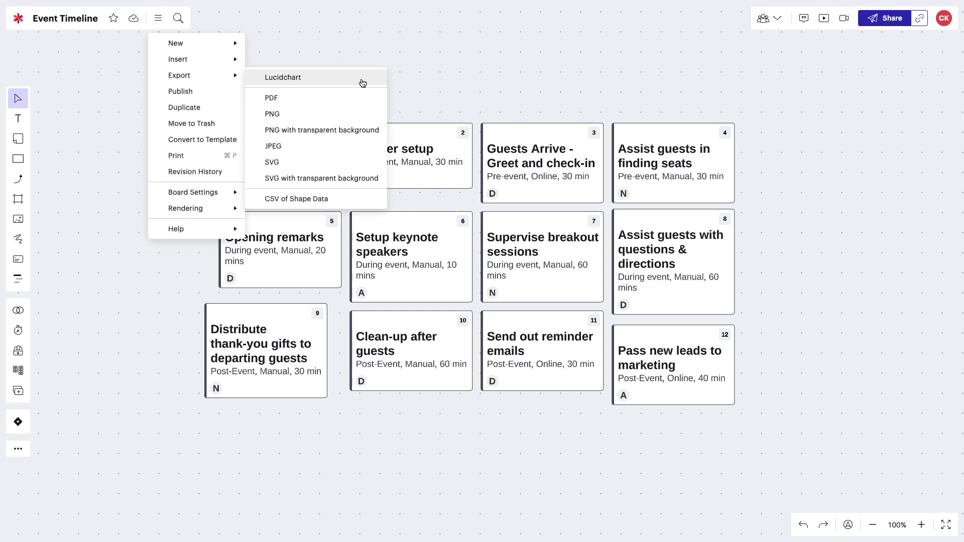
left_click(358, 199)
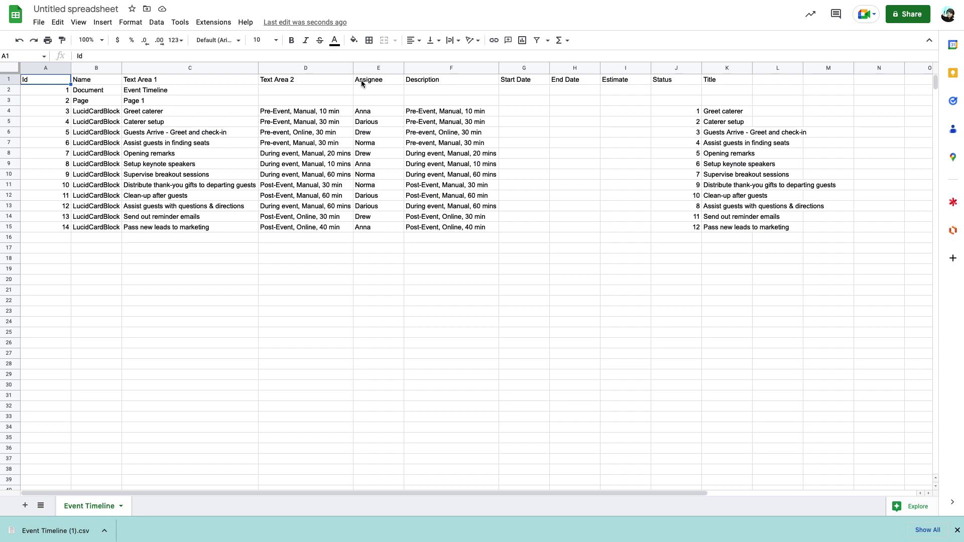
left_click(391, 78)
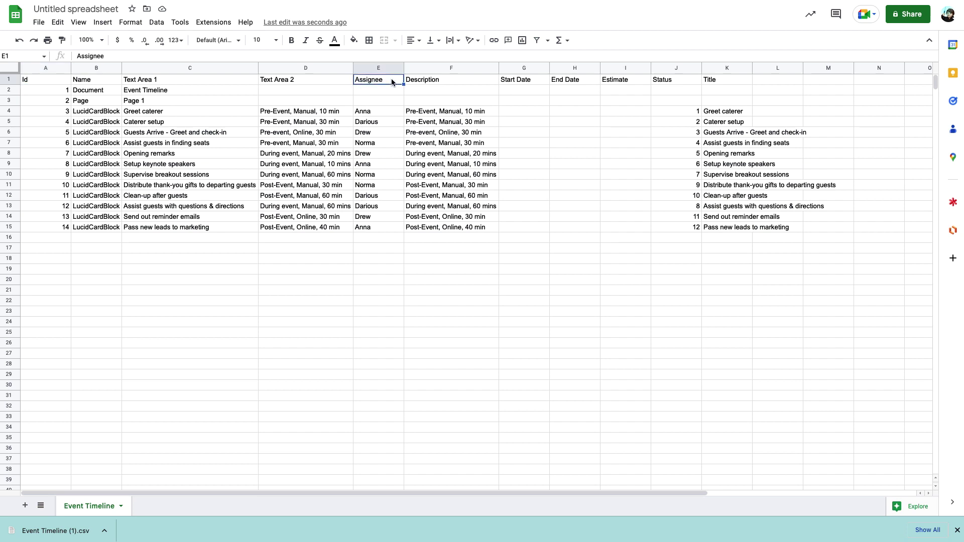
left_click(451, 78)
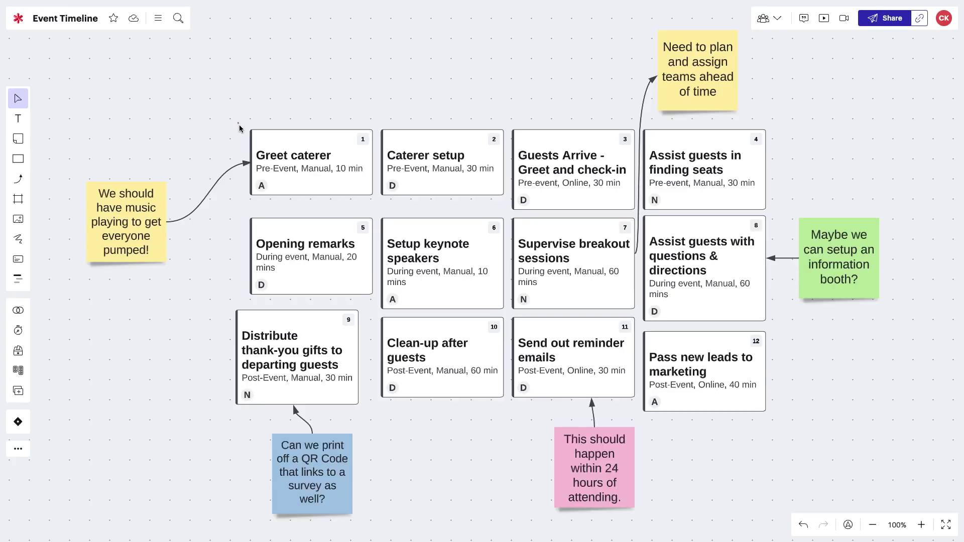
Step: Export only the twelve selected task cards as a CSV of Shape Data
left_click_drag(240, 129, 740, 405)
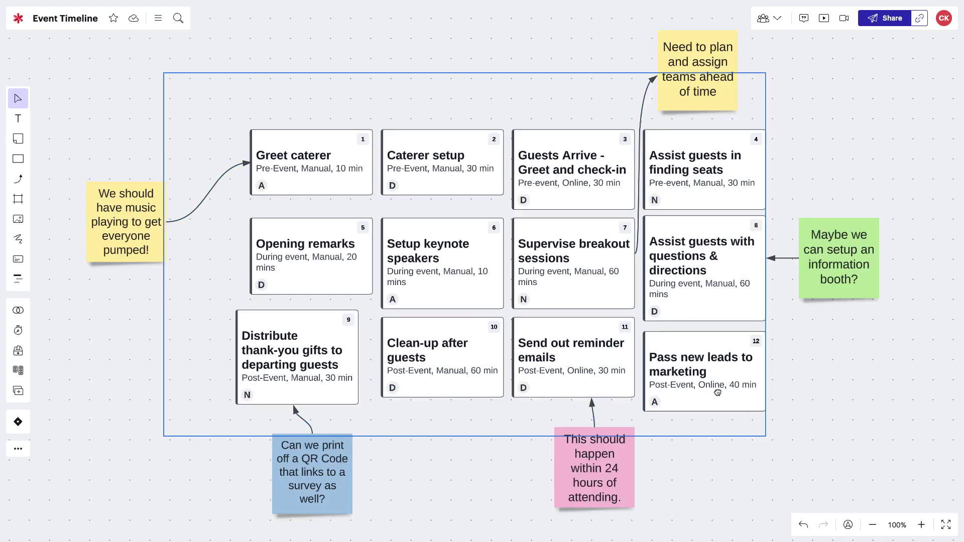
right_click(718, 392)
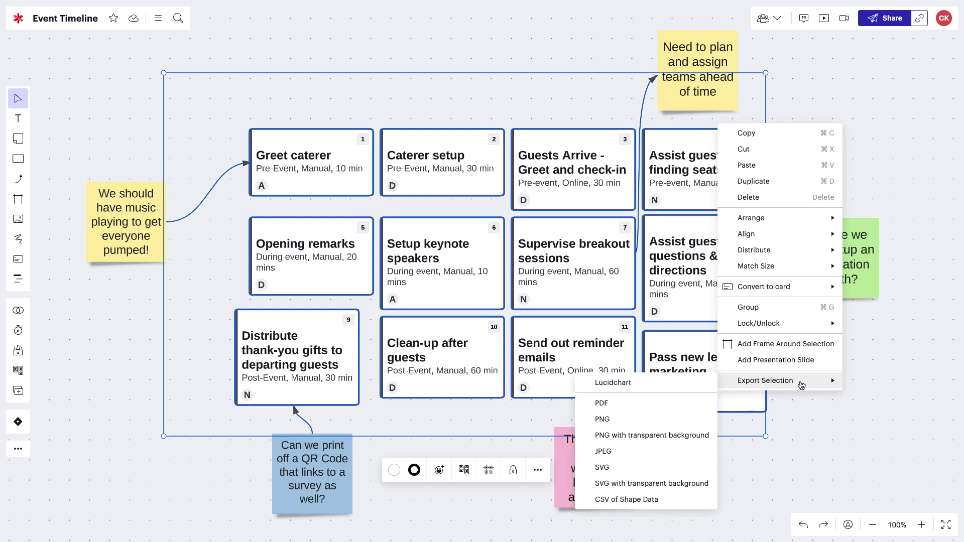
left_click(703, 503)
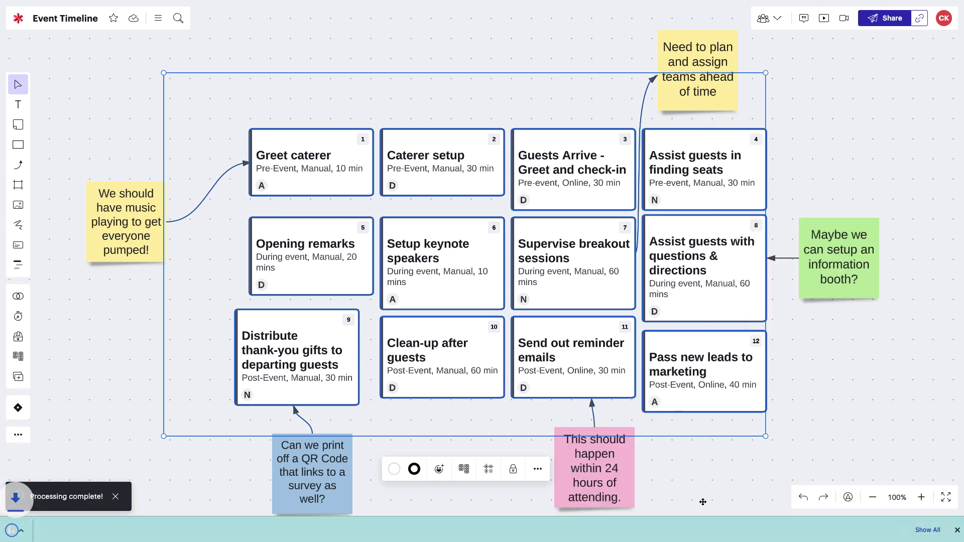